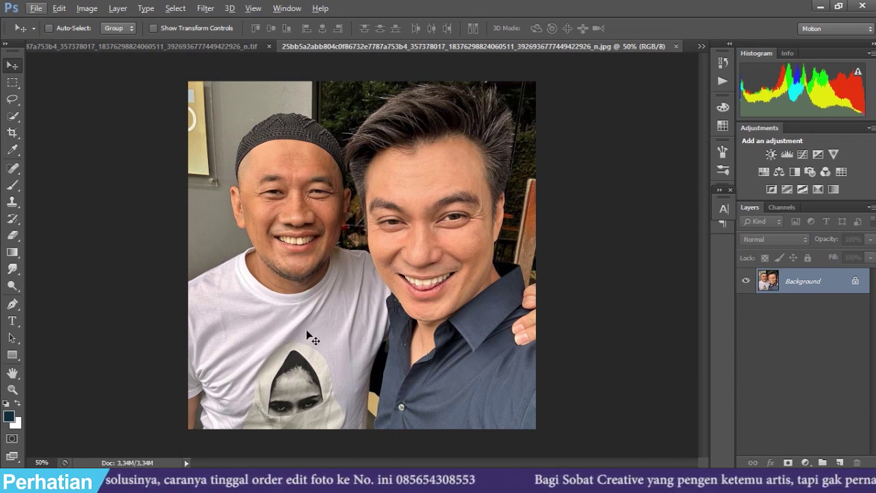
# Switch to the photo 1694762377075.jpg and select the man, including his arm and phone, using Quick Selection with brush size 100
pyautogui.click(701, 46)
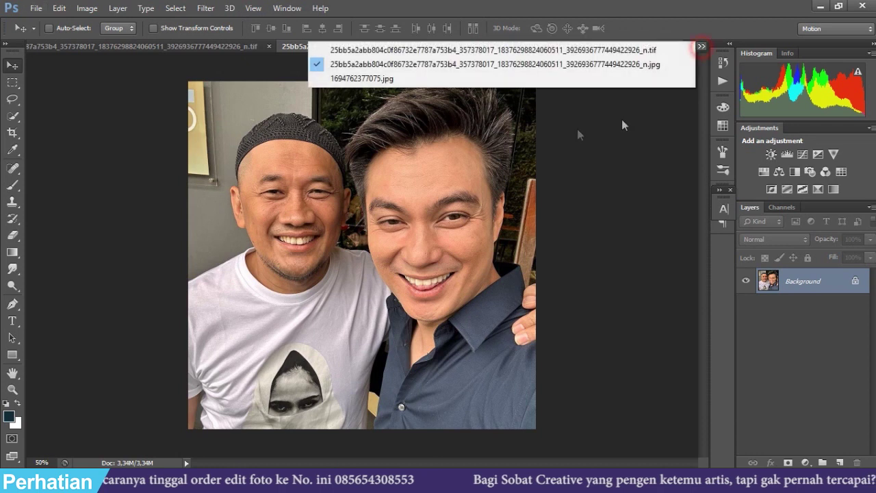
pyautogui.click(463, 78)
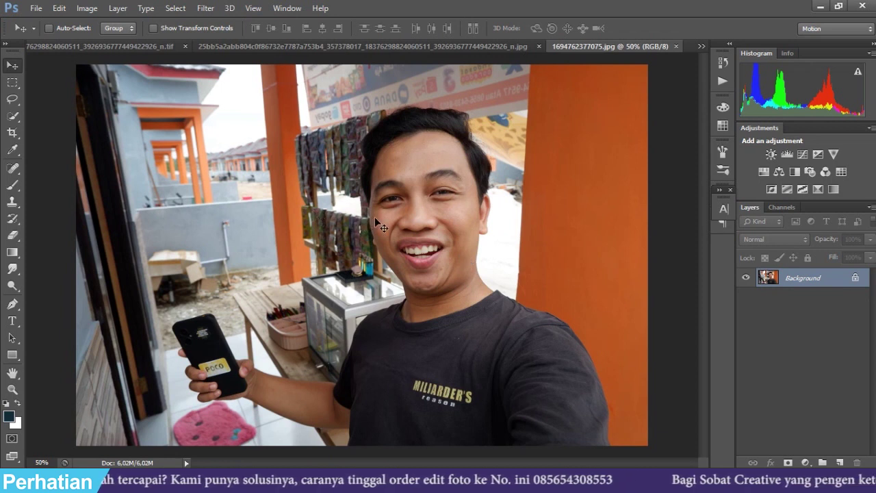
pyautogui.press('w')
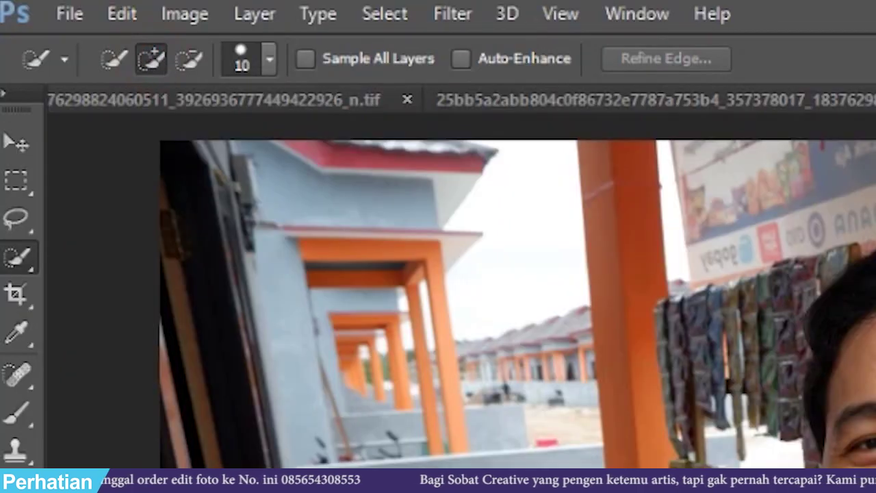
pyautogui.press(']')
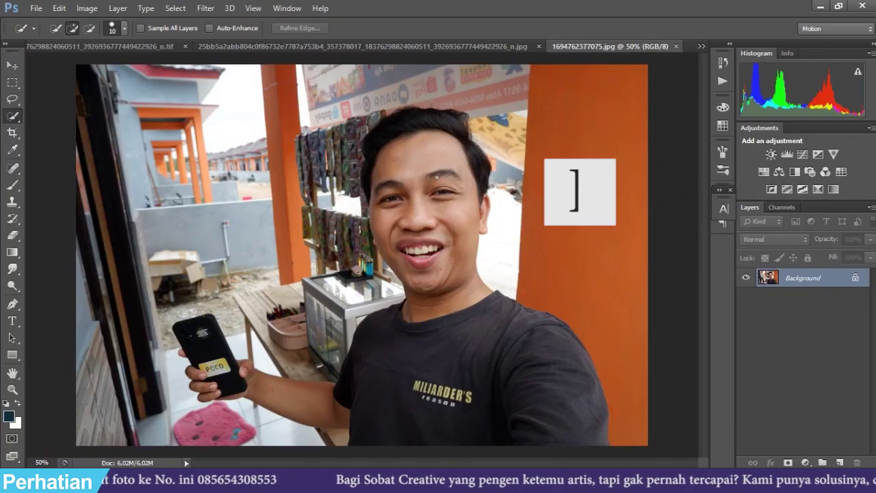
pyautogui.press(']')
pyautogui.press(']')
pyautogui.press(']')
pyautogui.press(']')
pyautogui.press(']')
pyautogui.press(']')
pyautogui.press(']')
pyautogui.press(']')
pyautogui.press(']')
pyautogui.press(']')
pyautogui.press(']')
pyautogui.press(']')
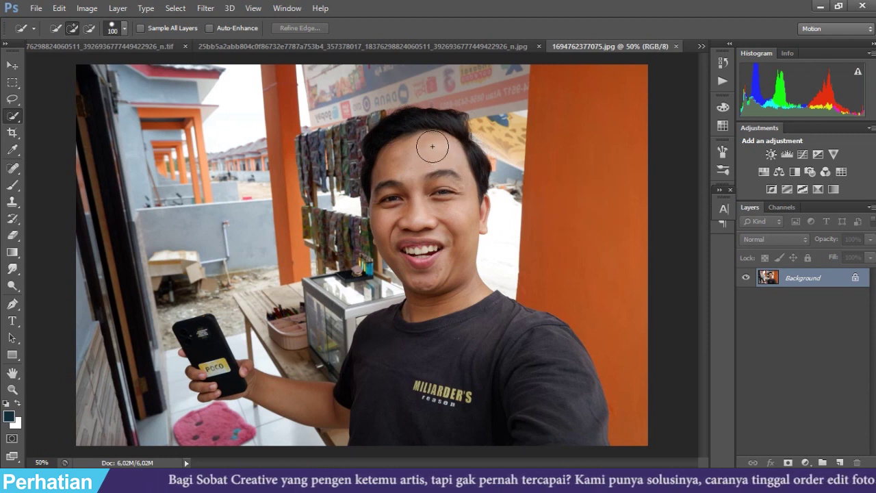
pyautogui.moveTo(424, 124)
pyautogui.mouseDown()
pyautogui.moveTo(445, 258)
pyautogui.moveTo(485, 410)
pyautogui.moveTo(525, 382)
pyautogui.moveTo(362, 403)
pyautogui.moveTo(284, 393)
pyautogui.moveTo(260, 339)
pyautogui.moveTo(215, 349)
pyautogui.moveTo(271, 353)
pyautogui.mouseUp()
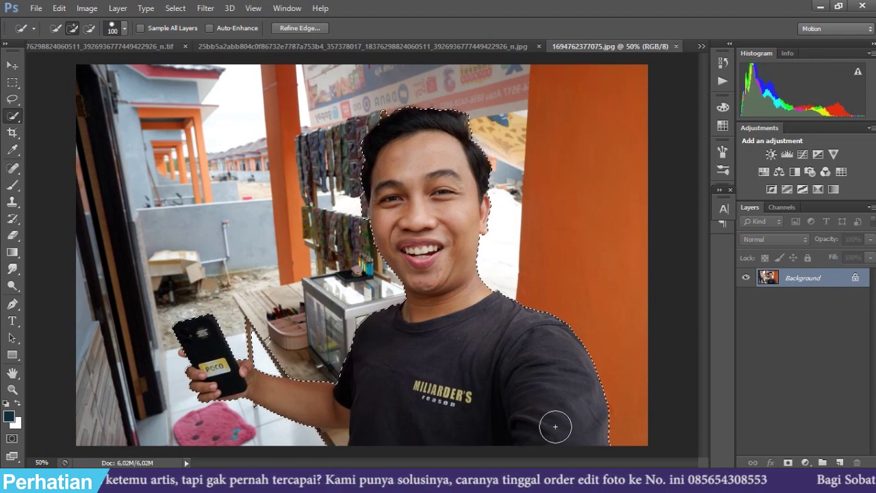
# Move the selected man into the two-person selfie, flipped horizontally and covering the man in the white shirt
pyautogui.press('v')
pyautogui.moveTo(384, 214); pyautogui.dragTo(292, 202)
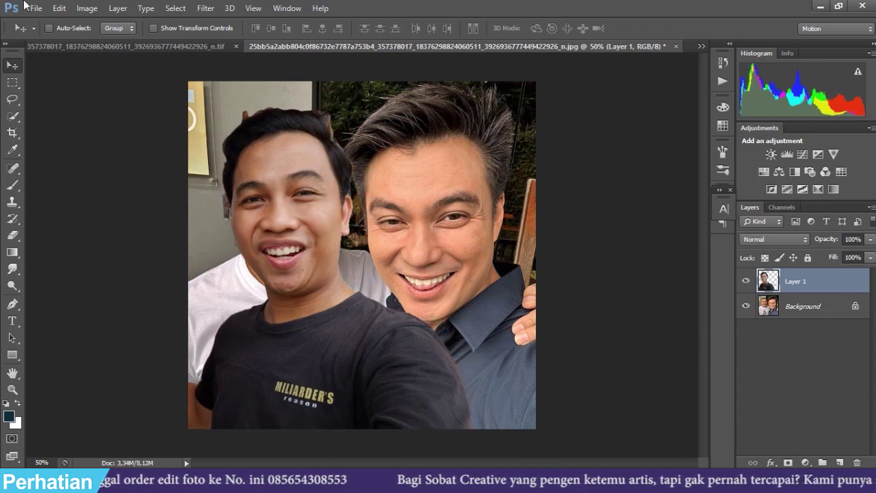
pyautogui.click(59, 8)
pyautogui.moveTo(171, 250)
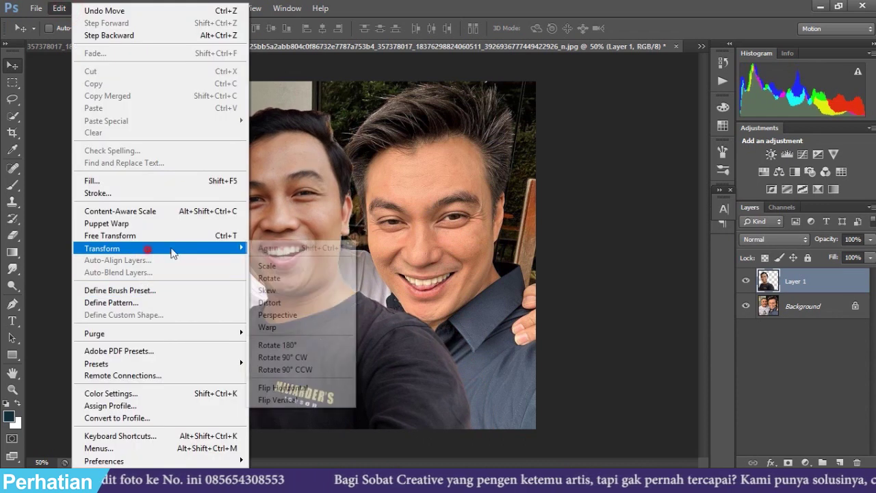
pyautogui.click(317, 390)
pyautogui.moveTo(310, 336); pyautogui.dragTo(366, 338)
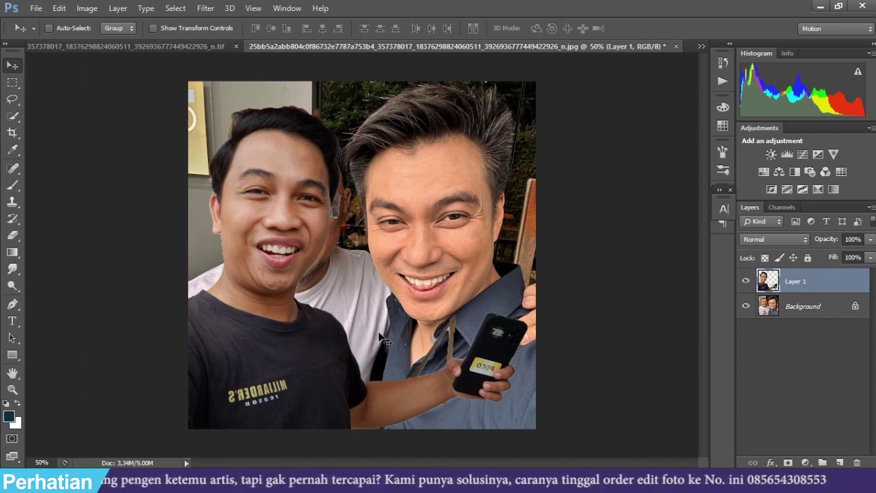
# Rename the cut-out man's layer as saya and keep it the active layer
pyautogui.doubleClick(795, 281)
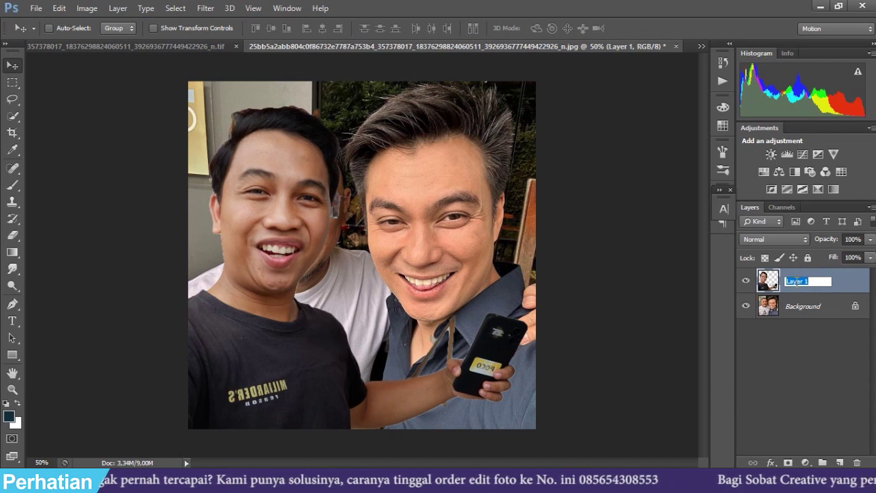
pyautogui.write('saya')
pyautogui.press('Return')
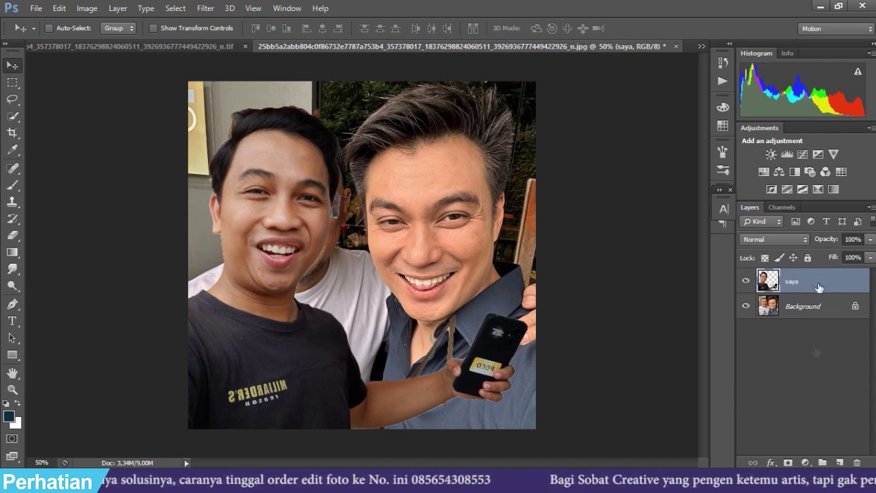
pyautogui.click(815, 311)
pyautogui.click(817, 284)
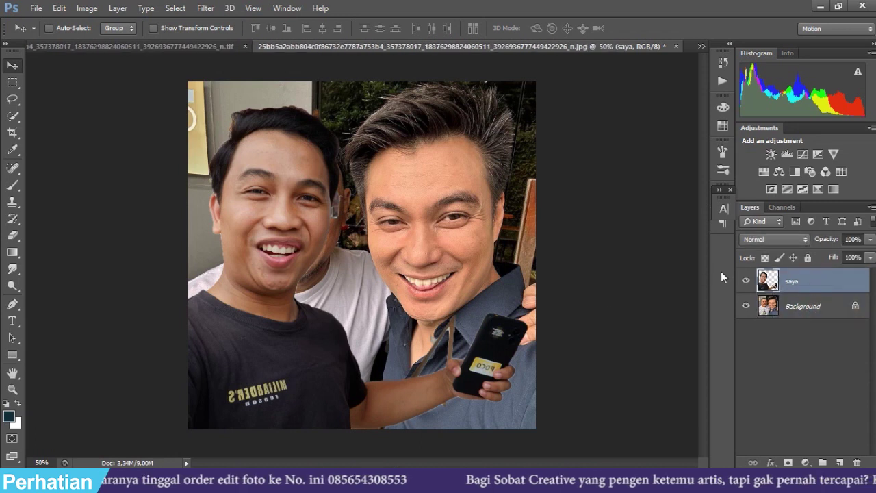
# Examine the edge of the cut-out man's face for leftover background beside his eye and cheek
pyautogui.scroll(6, 258, 147)
pyautogui.scroll(1, 395, 225)
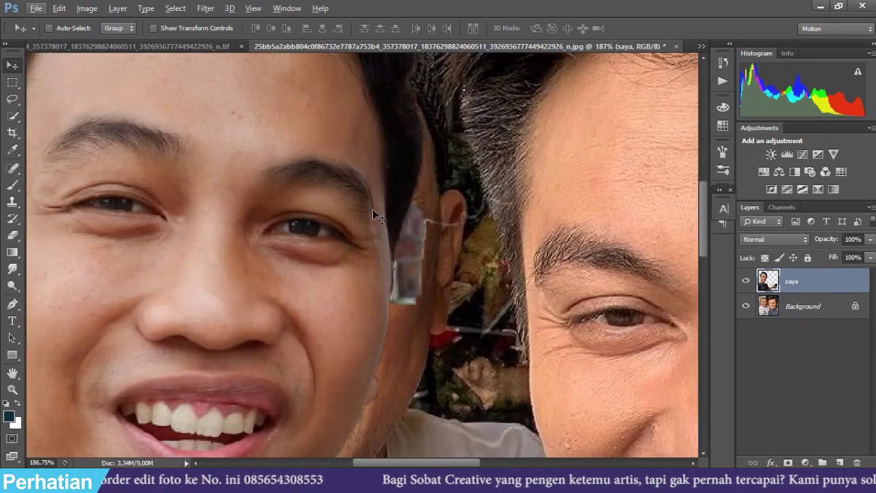
pyautogui.scroll(-2, 419, 255)
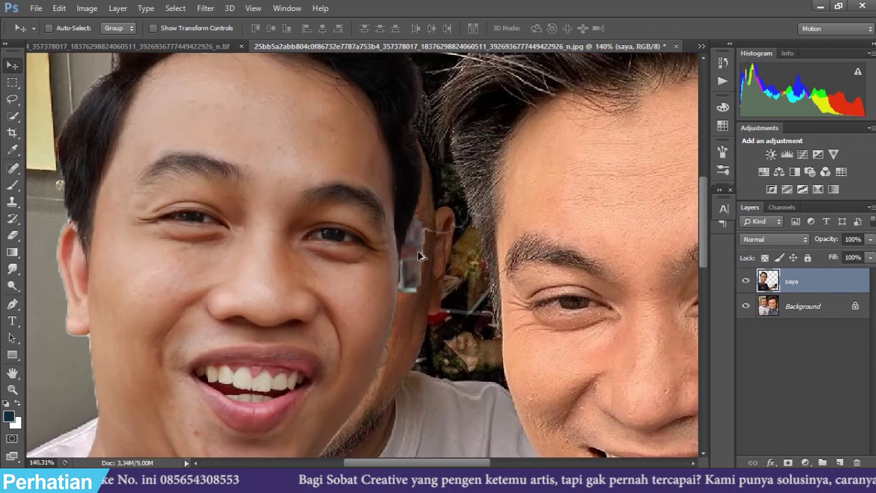
pyautogui.scroll(-5, 419, 254)
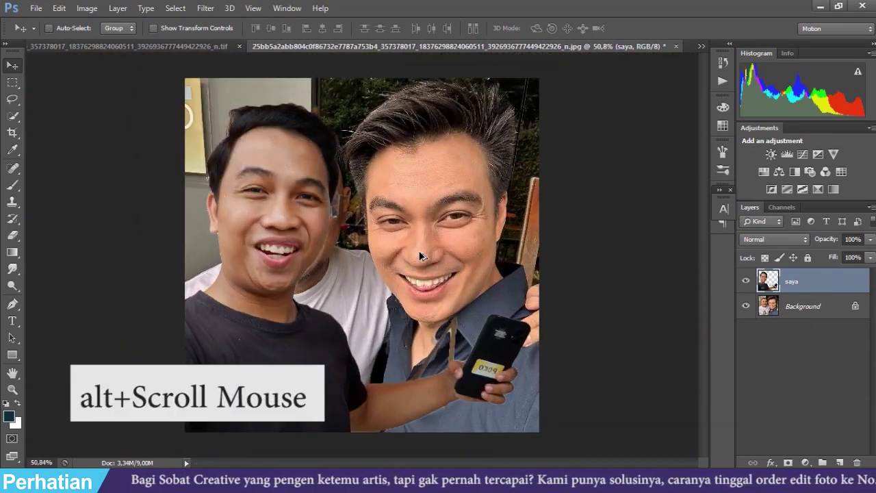
pyautogui.scroll(-1, 421, 256)
pyautogui.scroll(3, 421, 254)
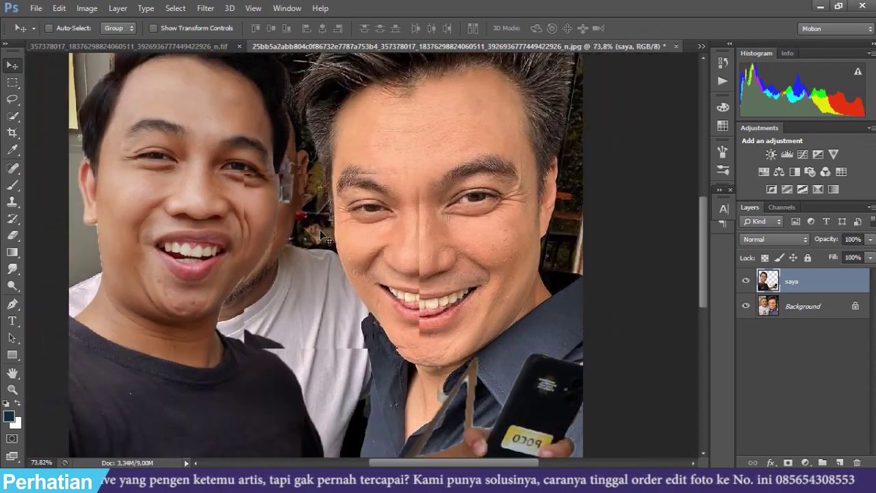
pyautogui.scroll(4, 321, 231)
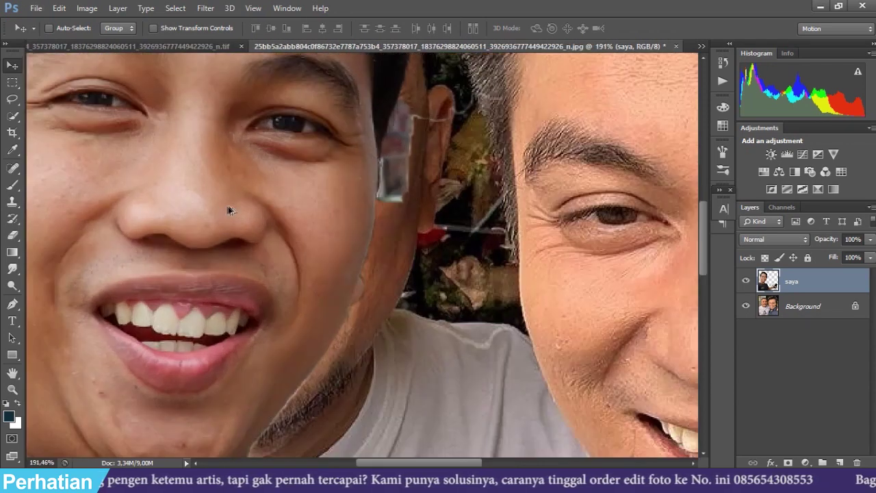
pyautogui.scroll(1, 348, 228)
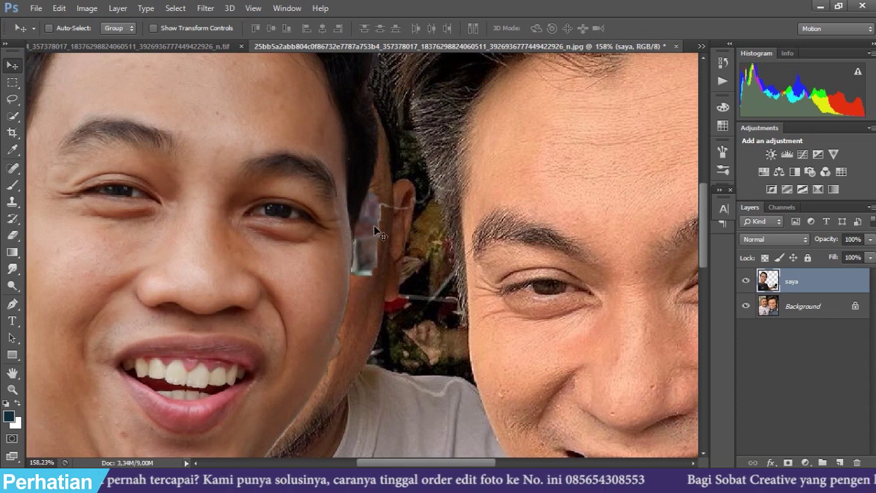
pyautogui.scroll(-2, 374, 225)
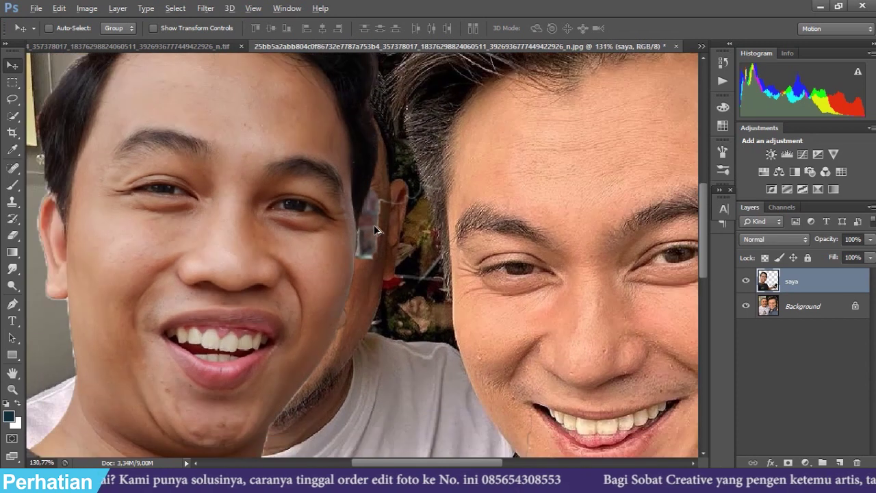
# Erase the leftover background patch beside the cut-out man's cheek on the saya layer with a size 20 eraser
pyautogui.press('e')
pyautogui.click(520, 4)
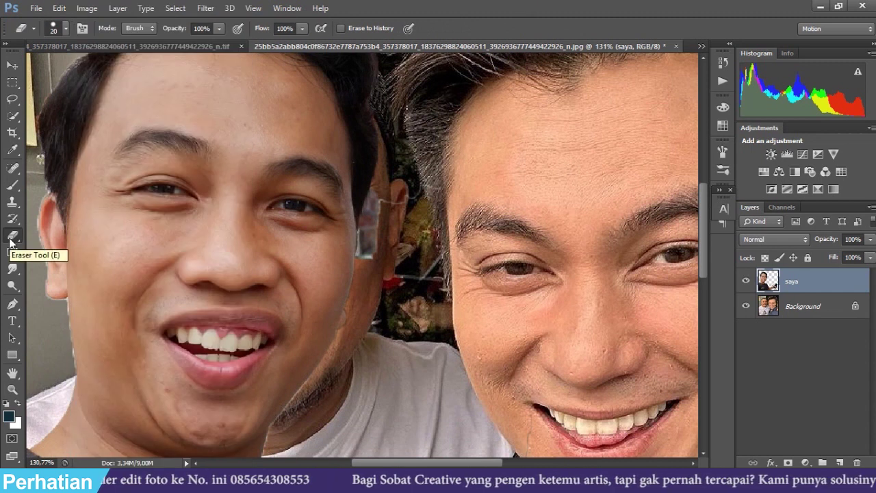
pyautogui.rightClick(455, 241)
pyautogui.moveTo(502, 303); pyautogui.dragTo(484, 310)
pyautogui.click(507, 180)
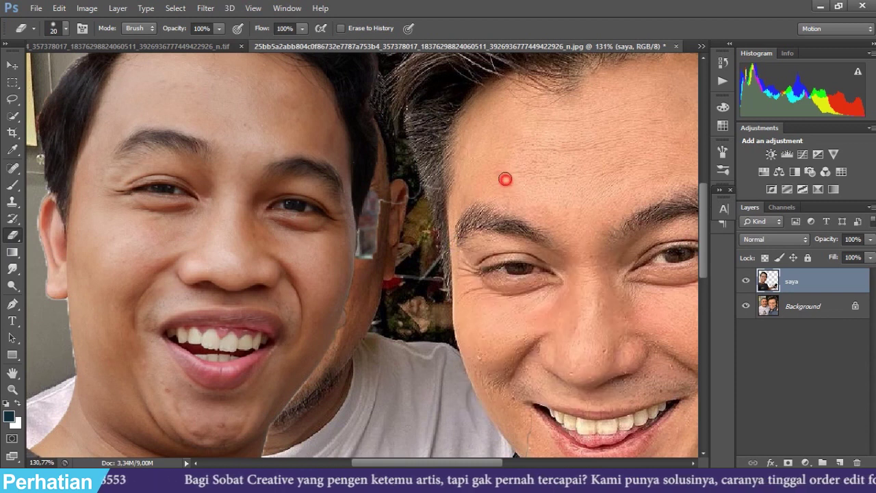
pyautogui.click(221, 30)
pyautogui.click(469, 4)
pyautogui.moveTo(381, 234)
pyautogui.mouseDown()
pyautogui.moveTo(377, 194)
pyautogui.moveTo(437, 197)
pyautogui.moveTo(384, 205)
pyautogui.moveTo(377, 196)
pyautogui.moveTo(370, 241)
pyautogui.moveTo(365, 224)
pyautogui.moveTo(370, 206)
pyautogui.moveTo(371, 259)
pyautogui.mouseUp()
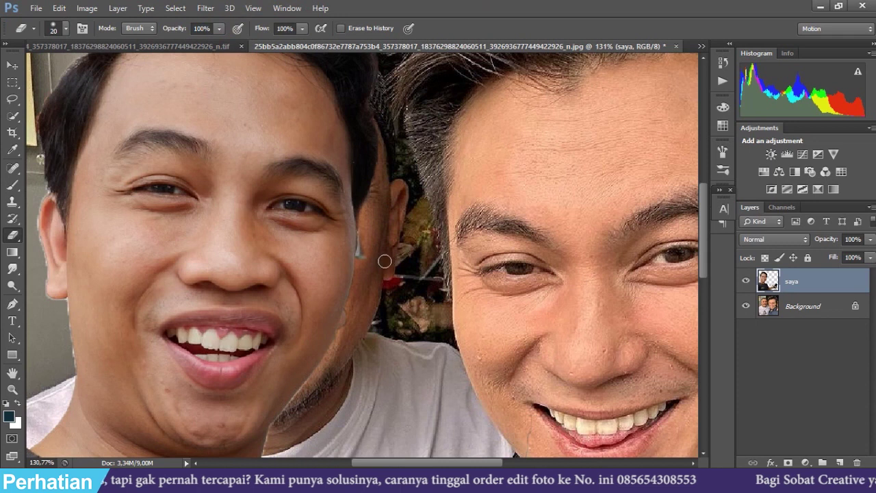
# Clean the remaining fragments along the cut-out man's cheek edge with a size 9 eraser
pyautogui.scroll(5, 362, 237)
pyautogui.press('[')
pyautogui.press('[')
pyautogui.moveTo(362, 239); pyautogui.dragTo(372, 286)
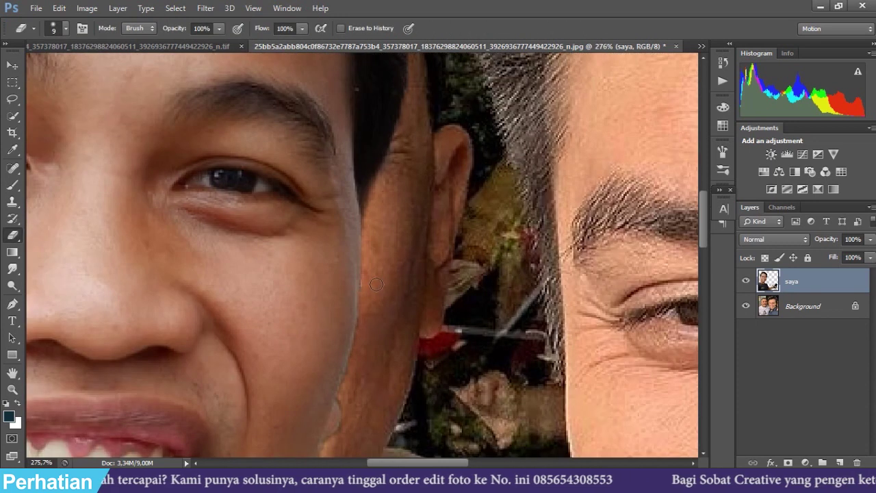
pyautogui.scroll(-12, 363, 270)
pyautogui.scroll(2, 349, 265)
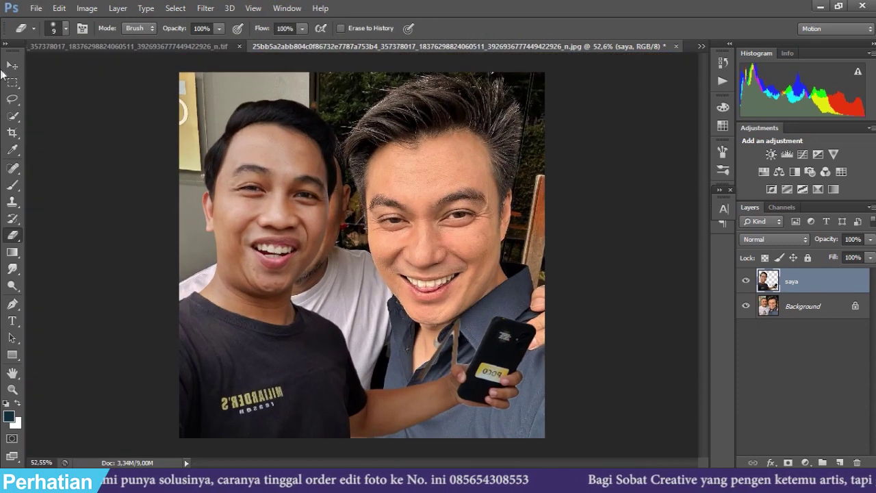
pyautogui.click(13, 67)
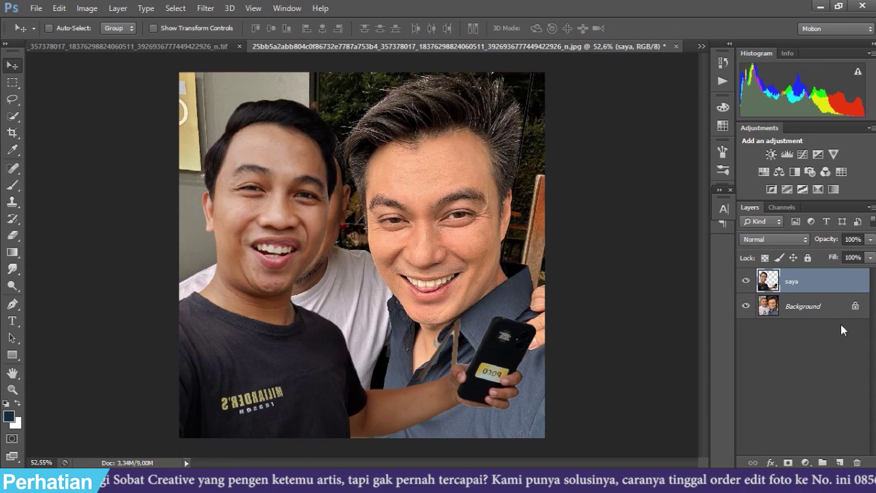
# Select the man in the blue shirt on the Background layer using Quick Selection, excluding the area beside his torso
pyautogui.click(817, 309)
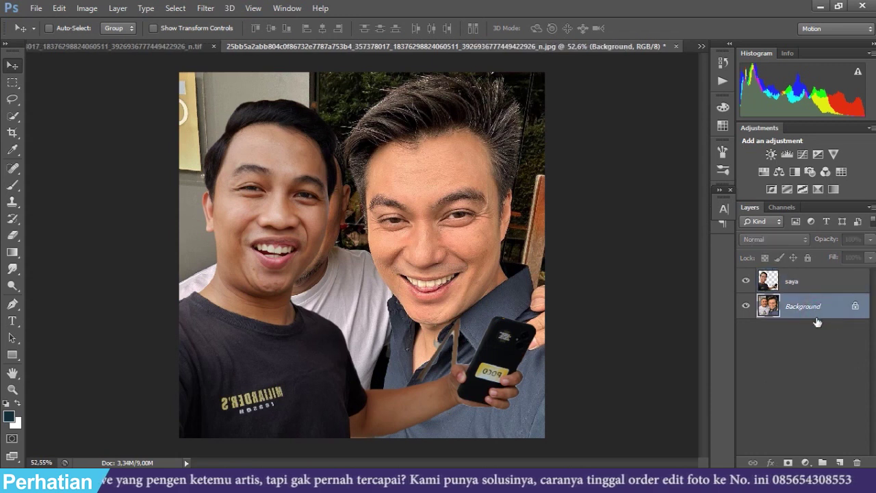
pyautogui.press('w')
pyautogui.click(431, 136)
pyautogui.moveTo(437, 171); pyautogui.dragTo(437, 297)
pyautogui.click(366, 147)
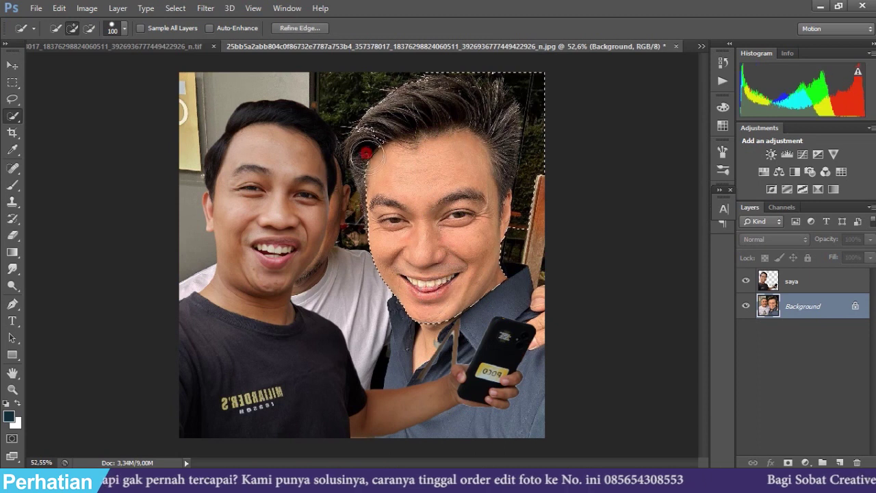
pyautogui.moveTo(403, 370)
pyautogui.mouseDown()
pyautogui.moveTo(408, 412)
pyautogui.moveTo(412, 402)
pyautogui.moveTo(368, 353)
pyautogui.mouseUp()
pyautogui.keyDown('alt'); pyautogui.click(368, 352); pyautogui.keyUp('alt')
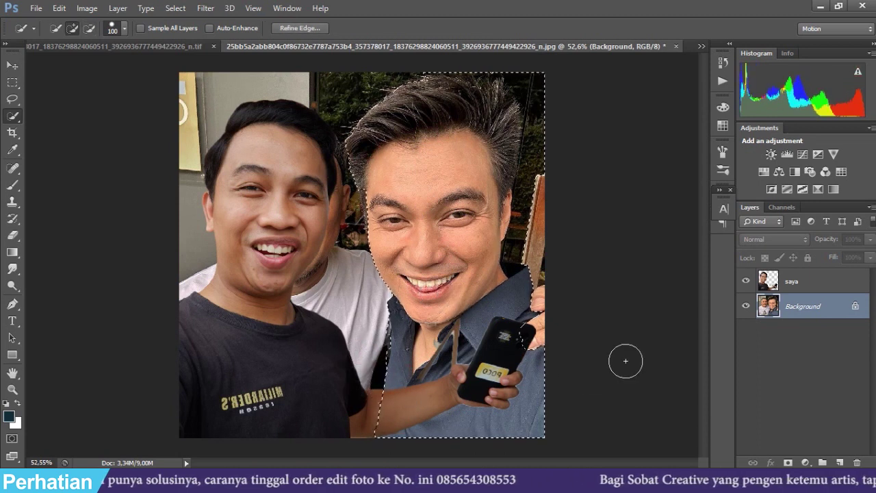
# Copy the selected man in the blue shirt to a new layer and place that layer above saya
pyautogui.hotkey('ctrl', 'j')
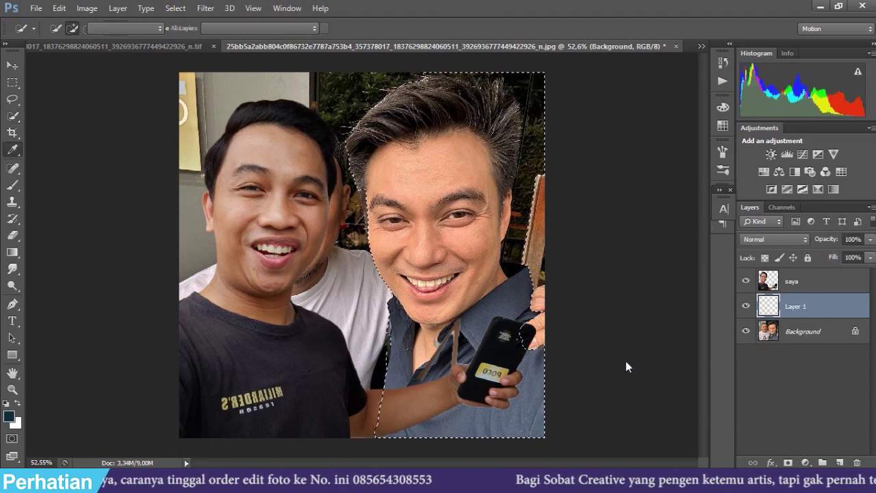
pyautogui.hotkey('ctrl', 'u')
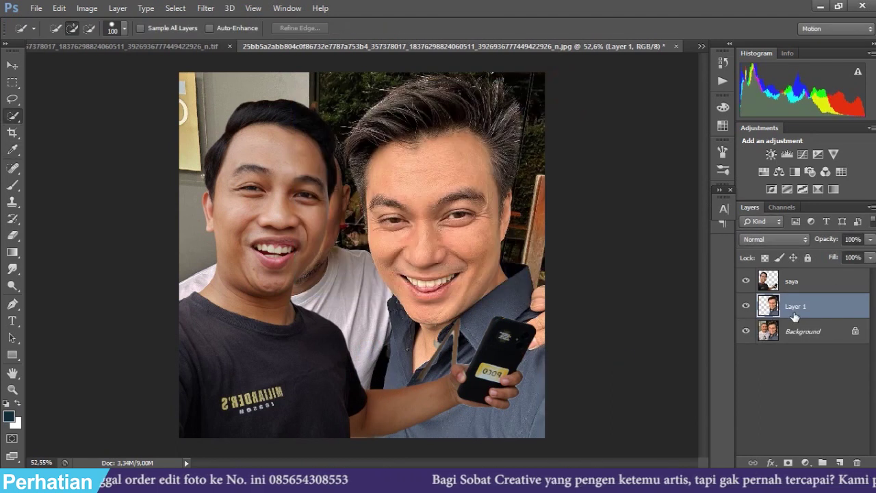
pyautogui.moveTo(796, 312); pyautogui.dragTo(806, 282)
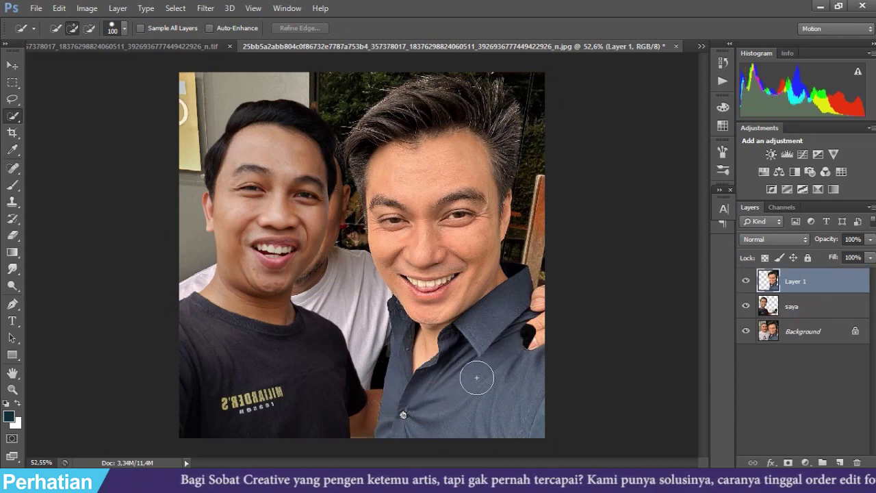
# Try to quick-select the black phone remnant beside the fingers on the saya layer
pyautogui.click(804, 307)
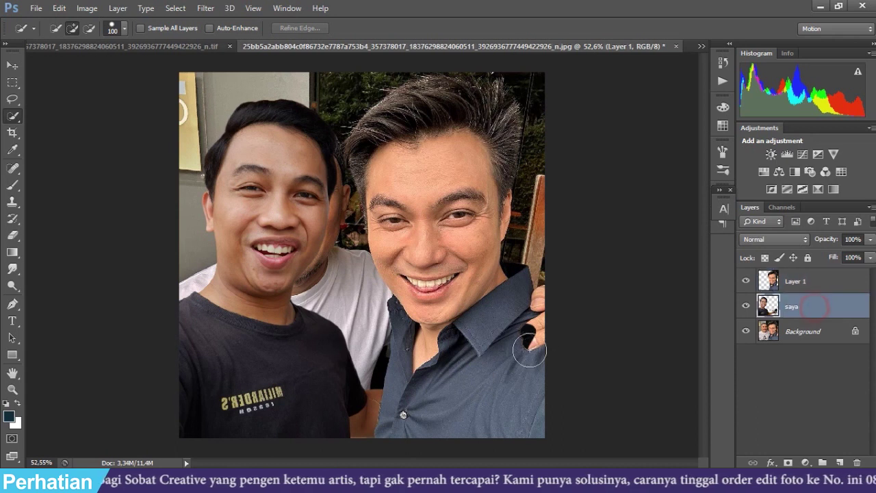
pyautogui.moveTo(521, 349); pyautogui.dragTo(537, 321)
pyautogui.hotkey('ctrl', 'd')
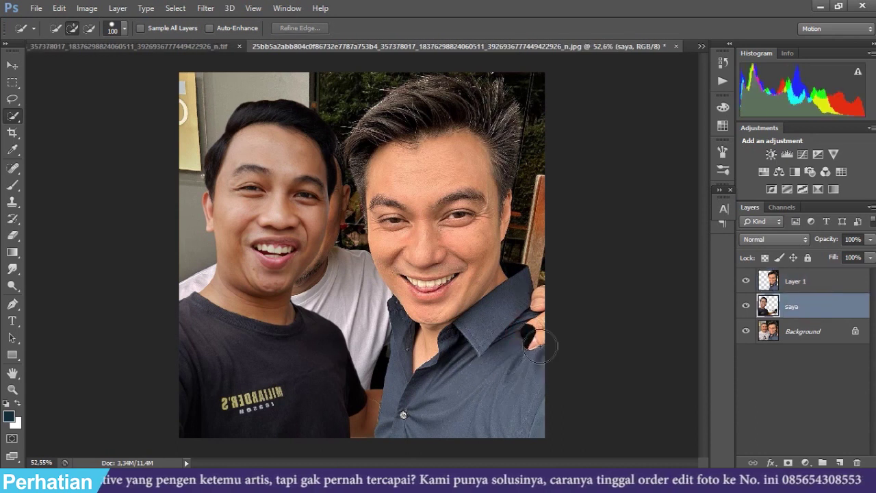
pyautogui.click(12, 65)
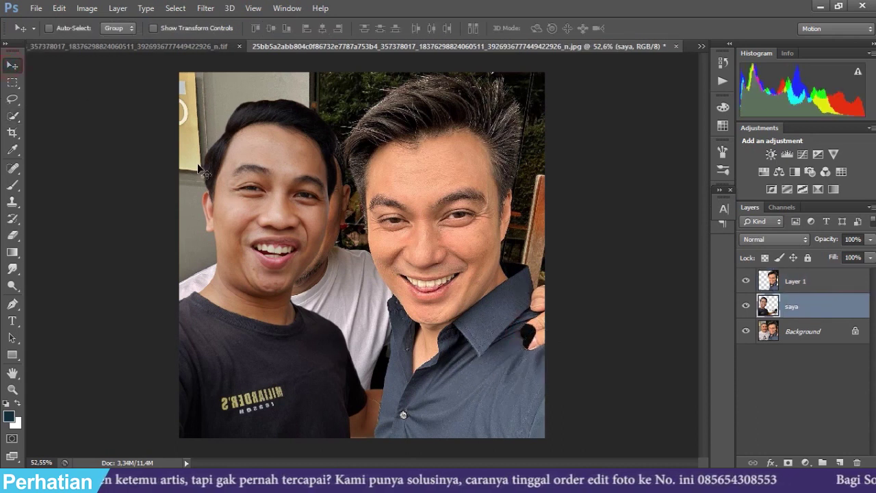
pyautogui.scroll(2, 204, 185)
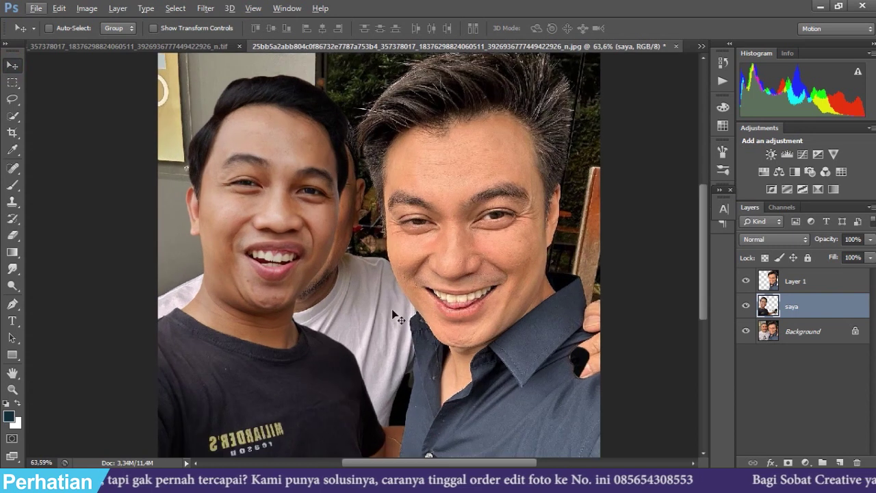
# Start cloning the grey wall over the white-shirt shoulder on the Background layer and raise the Clone Stamp opacity to 100%
pyautogui.scroll(1, 338, 257)
pyautogui.moveTo(337, 254); pyautogui.dragTo(355, 271)
pyautogui.scroll(-2, 361, 271)
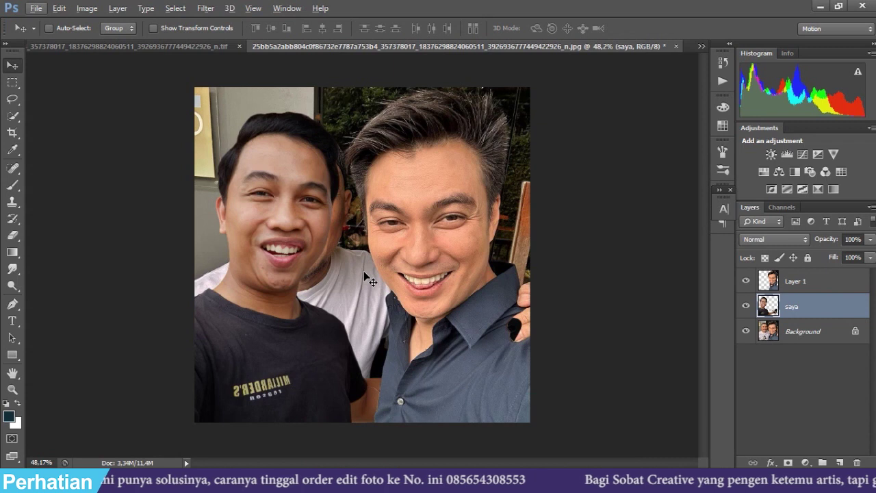
pyautogui.click(827, 331)
pyautogui.scroll(1, 249, 221)
pyautogui.scroll(4, 249, 221)
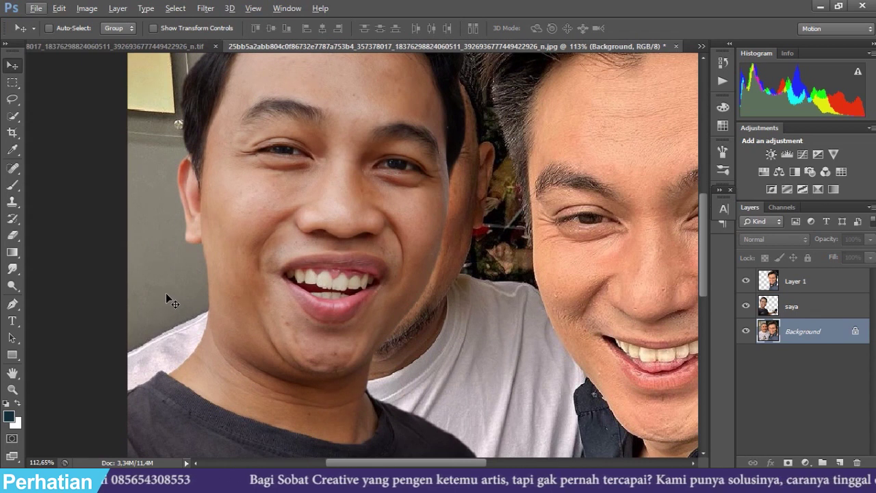
pyautogui.press('s')
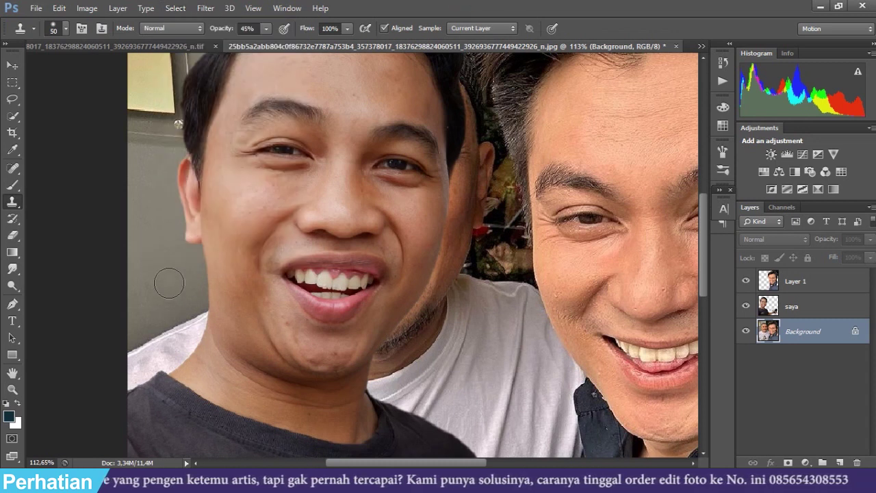
pyautogui.keyDown('alt'); pyautogui.click(176, 282); pyautogui.keyUp('alt')
pyautogui.moveTo(183, 296); pyautogui.dragTo(197, 323)
pyautogui.click(265, 29)
pyautogui.moveTo(273, 47); pyautogui.dragTo(336, 46)
# Clone the grey wall over the rest of the white shirt beside the cut-out man's neck and shoulder
pyautogui.keyDown('alt'); pyautogui.click(158, 292); pyautogui.keyUp('alt')
pyautogui.moveTo(180, 330)
pyautogui.mouseDown()
pyautogui.moveTo(203, 336)
pyautogui.moveTo(161, 369)
pyautogui.moveTo(189, 373)
pyautogui.mouseUp()
pyautogui.keyDown('alt'); pyautogui.click(186, 312); pyautogui.keyUp('alt')
pyautogui.keyDown('alt'); pyautogui.click(160, 292); pyautogui.keyUp('alt')
pyautogui.moveTo(150, 335)
pyautogui.mouseDown()
pyautogui.moveTo(141, 377)
pyautogui.moveTo(137, 338)
pyautogui.mouseUp()
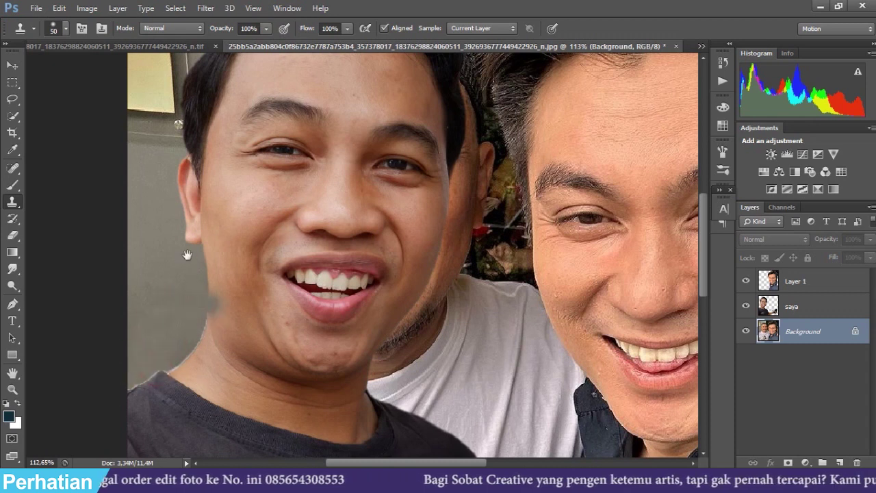
pyautogui.moveTo(182, 255); pyautogui.dragTo(198, 355)
pyautogui.press('v')
pyautogui.press('s')
pyautogui.keyDown('alt'); pyautogui.click(200, 350); pyautogui.keyUp('alt')
pyautogui.click(218, 376)
pyautogui.keyDown('alt'); pyautogui.click(194, 344); pyautogui.keyUp('alt')
pyautogui.click(177, 390)
pyautogui.moveTo(195, 287)
pyautogui.mouseDown()
pyautogui.moveTo(177, 372)
pyautogui.moveTo(129, 467)
pyautogui.mouseUp()
# Clone the dark green foliage over the original man's head and ear showing between the two faces
pyautogui.keyDown('alt'); pyautogui.click(436, 217); pyautogui.keyUp('alt')
pyautogui.moveTo(413, 279); pyautogui.dragTo(404, 368)
pyautogui.keyDown('alt'); pyautogui.click(417, 256); pyautogui.keyUp('alt')
pyautogui.moveTo(411, 317)
pyautogui.mouseDown()
pyautogui.moveTo(409, 393)
pyautogui.moveTo(432, 408)
pyautogui.moveTo(450, 317)
pyautogui.moveTo(446, 363)
pyautogui.moveTo(438, 377)
pyautogui.moveTo(422, 371)
pyautogui.mouseUp()
pyautogui.keyDown('alt'); pyautogui.click(410, 239); pyautogui.keyUp('alt')
pyautogui.keyDown('alt'); pyautogui.click(425, 227); pyautogui.keyUp('alt')
pyautogui.keyDown('alt'); pyautogui.click(442, 97); pyautogui.keyUp('alt')
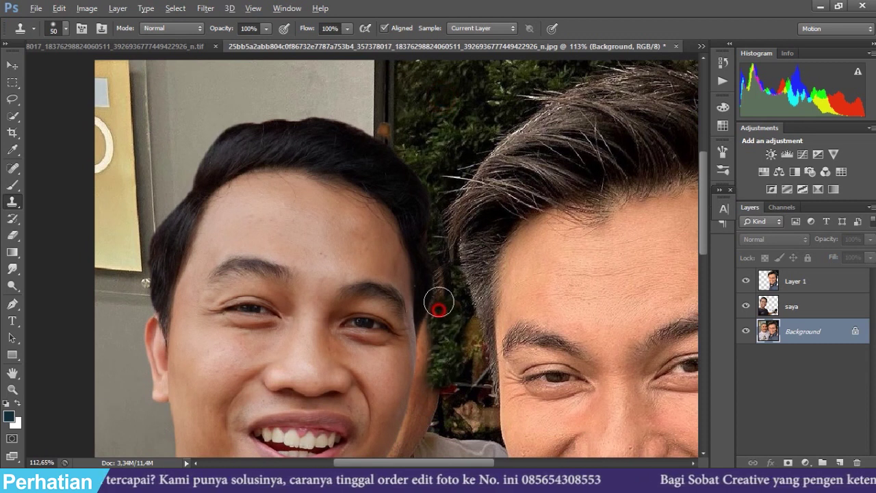
pyautogui.moveTo(435, 288)
pyautogui.mouseDown()
pyautogui.moveTo(432, 264)
pyautogui.moveTo(419, 342)
pyautogui.mouseUp()
pyautogui.keyDown('alt'); pyautogui.click(422, 336); pyautogui.keyUp('alt')
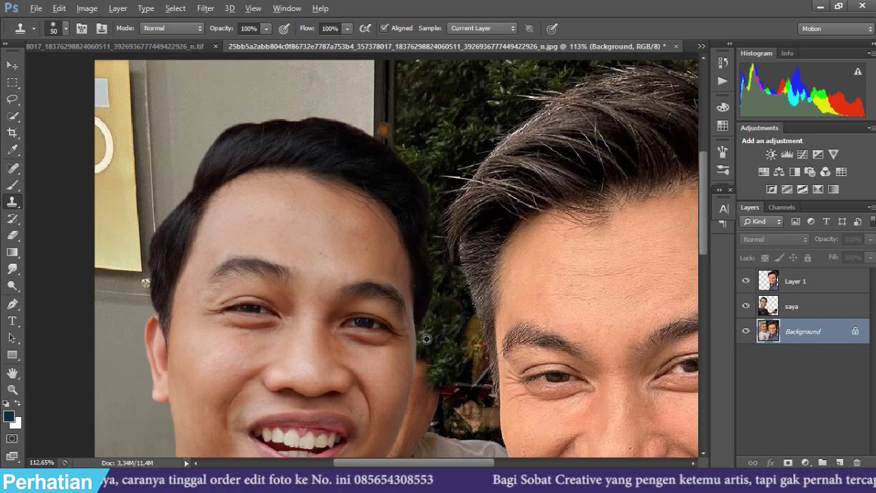
pyautogui.hotkey('ctrl', '0')
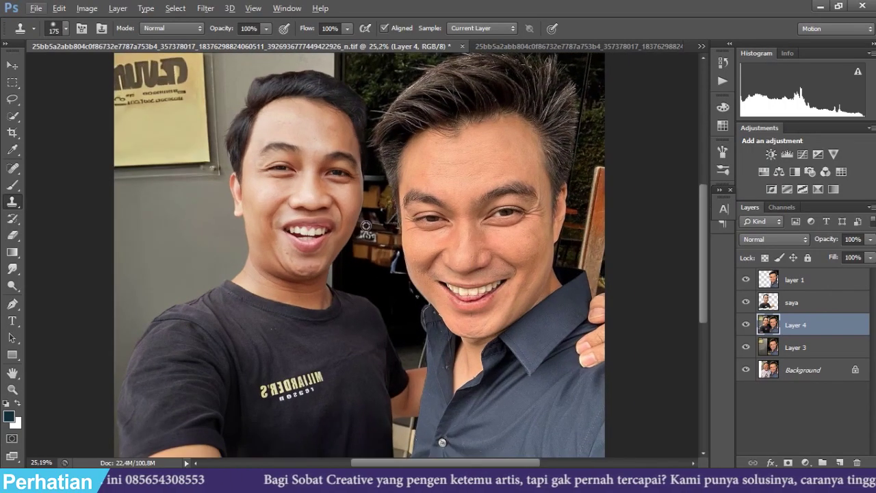
pyautogui.keyDown('alt'); pyautogui.click(366, 226); pyautogui.keyUp('alt')
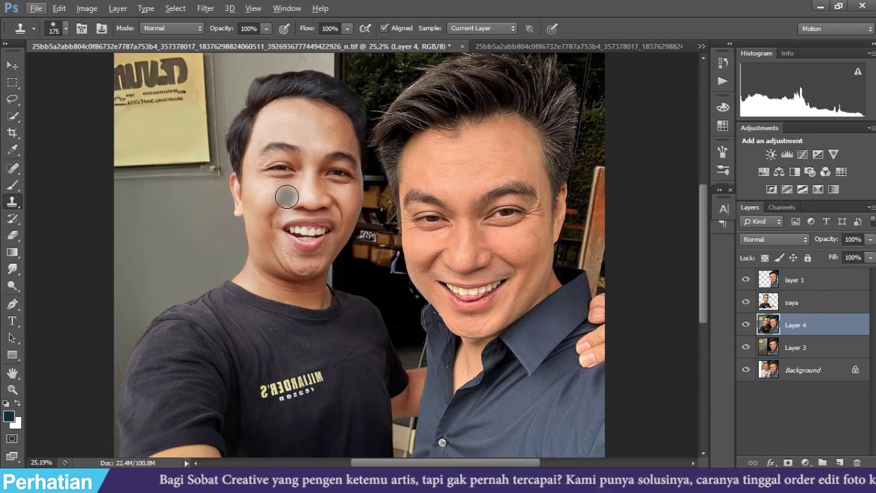
pyautogui.scroll(1, 287, 197)
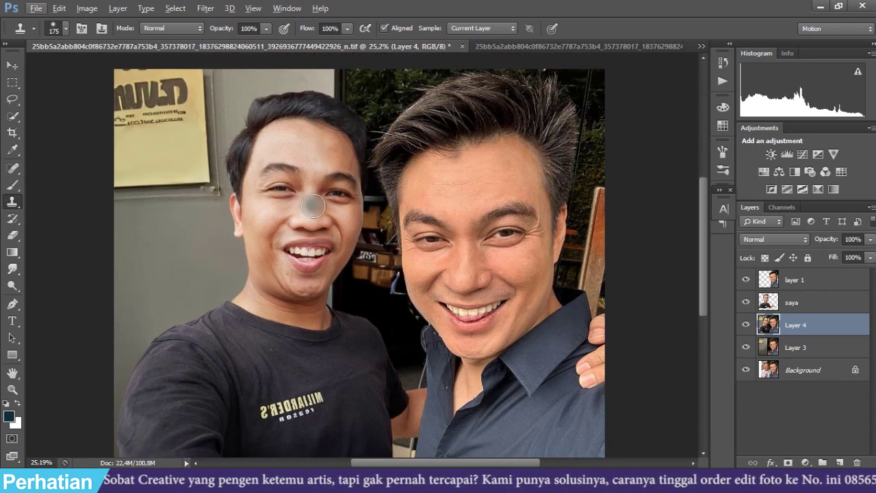
pyautogui.scroll(-1, 315, 219)
# Load the saya layer's outline as a selection and add a Hue/Saturation adjustment masked to it with saturation +15
pyautogui.click(12, 65)
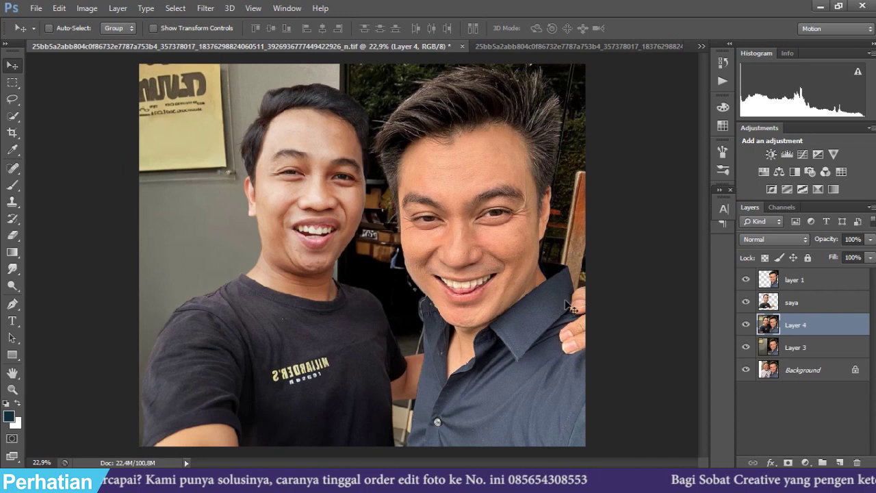
pyautogui.click(790, 304)
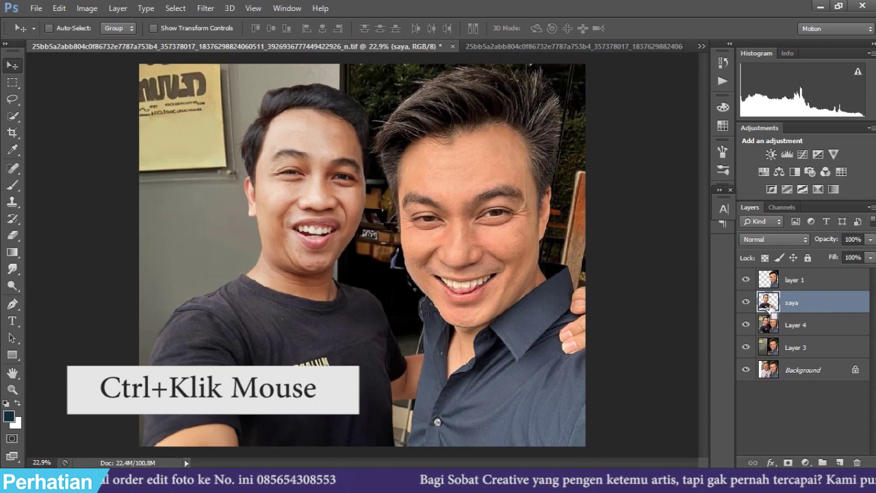
pyautogui.keyDown('ctrl'); pyautogui.click(770, 306); pyautogui.keyUp('ctrl')
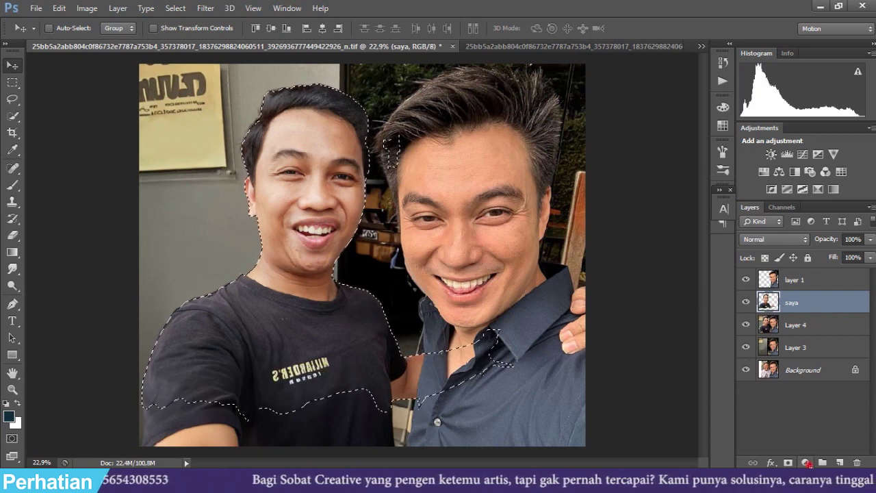
pyautogui.click(805, 463)
pyautogui.click(799, 309)
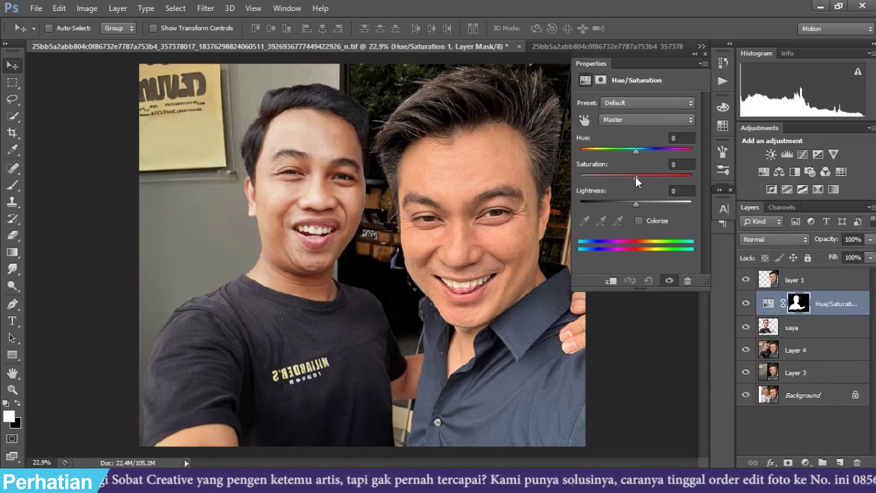
pyautogui.moveTo(636, 177); pyautogui.dragTo(638, 176)
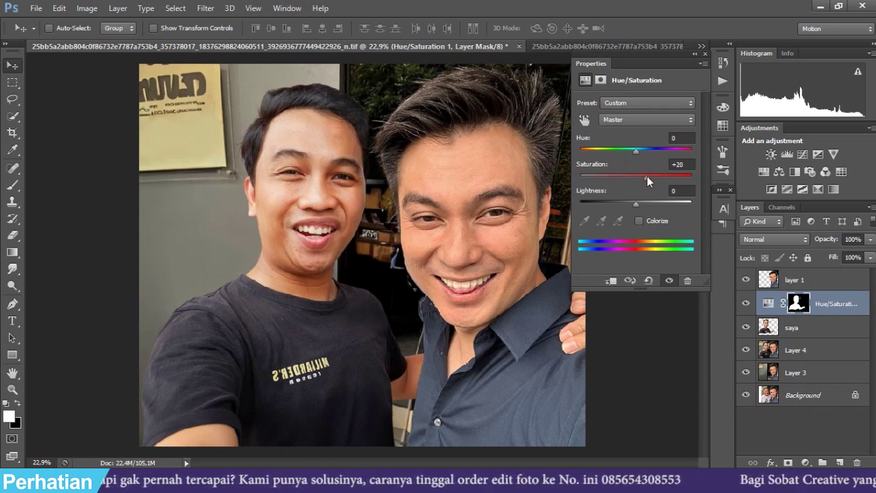
pyautogui.moveTo(647, 176); pyautogui.dragTo(647, 176)
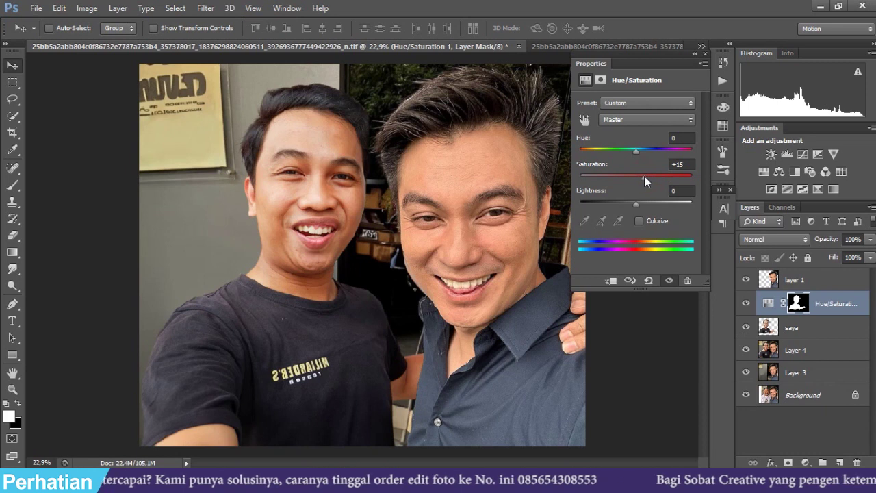
pyautogui.click(708, 60)
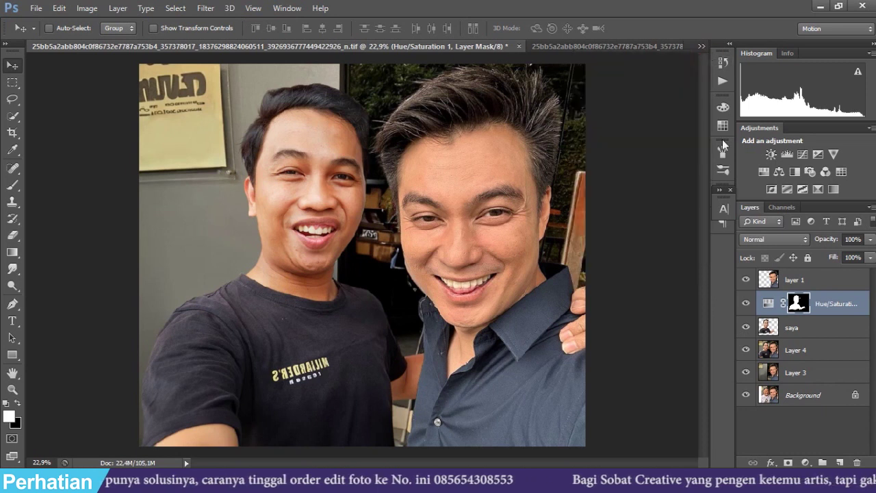
# Add a Color Balance adjustment masked to the saya layer's outline, with midtones at Cyan-Red +7 and Yellow-Blue -7
pyautogui.click(775, 329)
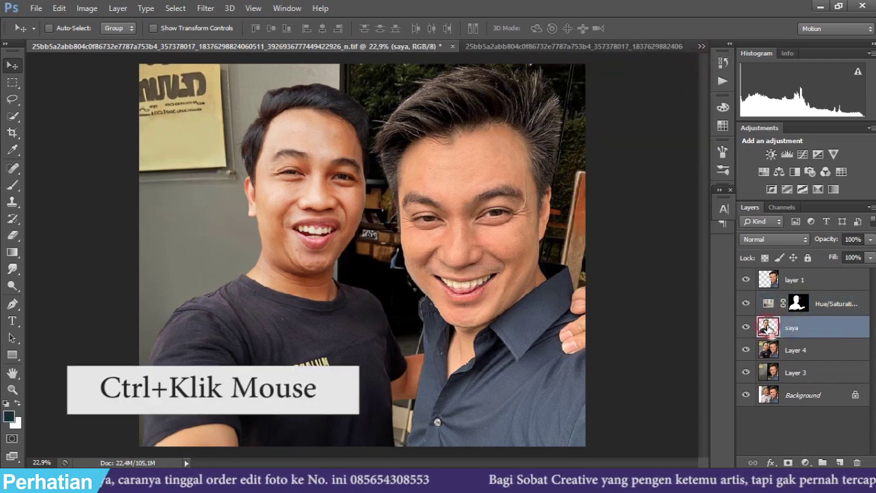
pyautogui.keyDown('ctrl'); pyautogui.click(768, 327); pyautogui.keyUp('ctrl')
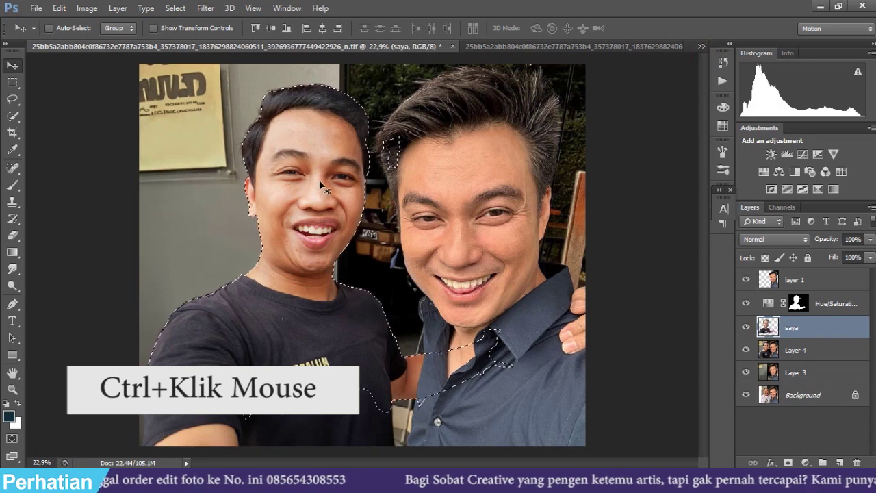
pyautogui.click(805, 463)
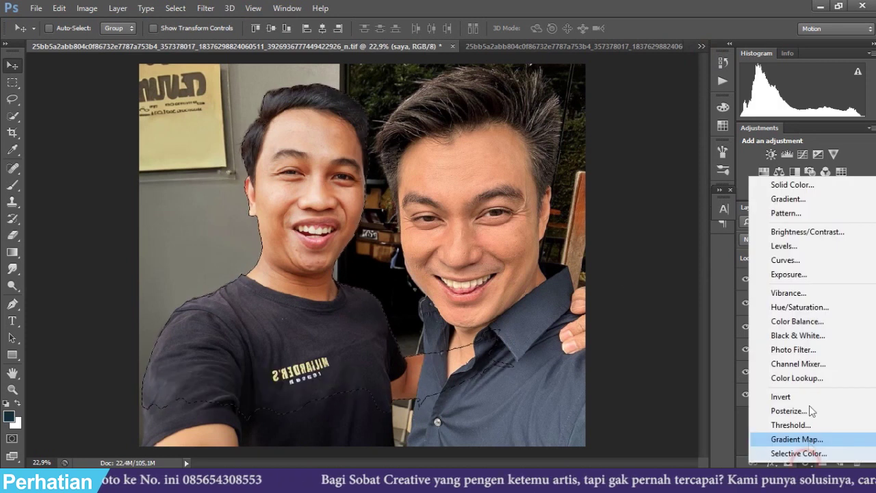
pyautogui.click(797, 321)
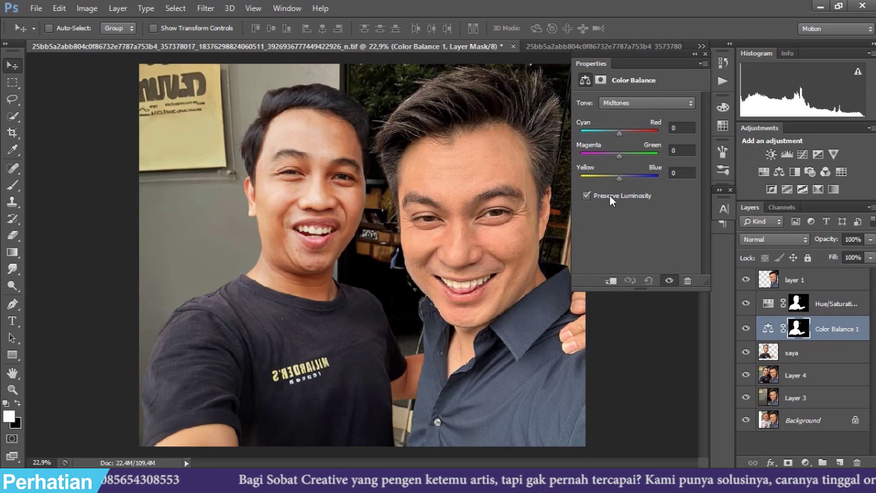
pyautogui.moveTo(621, 180); pyautogui.dragTo(617, 181)
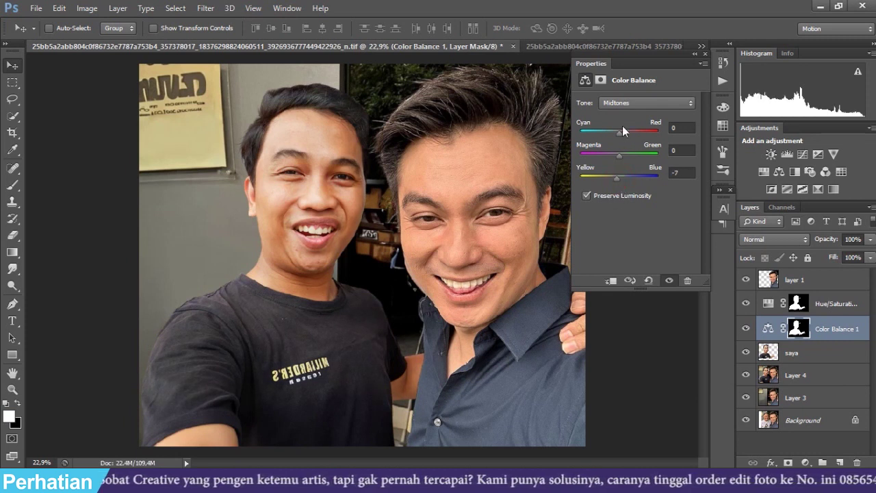
pyautogui.moveTo(621, 132); pyautogui.dragTo(621, 134)
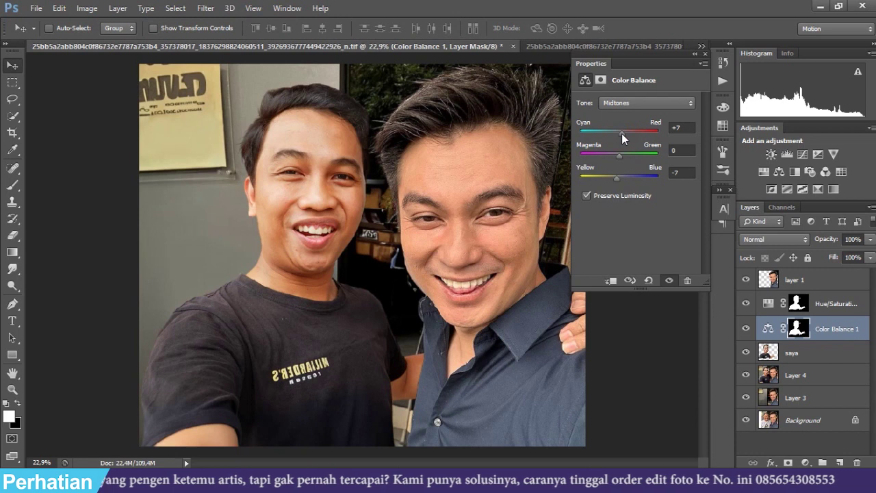
pyautogui.click(706, 55)
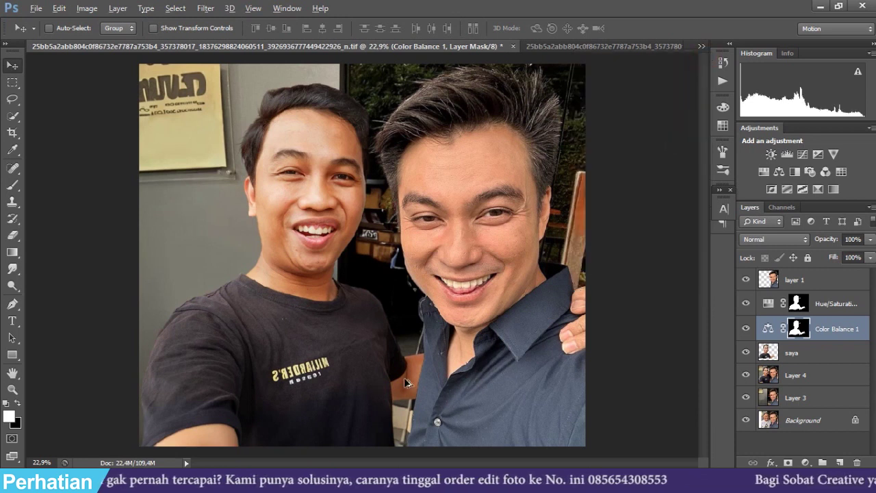
# Create a new empty layer above the Hue/Saturation adjustment and name it bayangan
pyautogui.scroll(5, 403, 378)
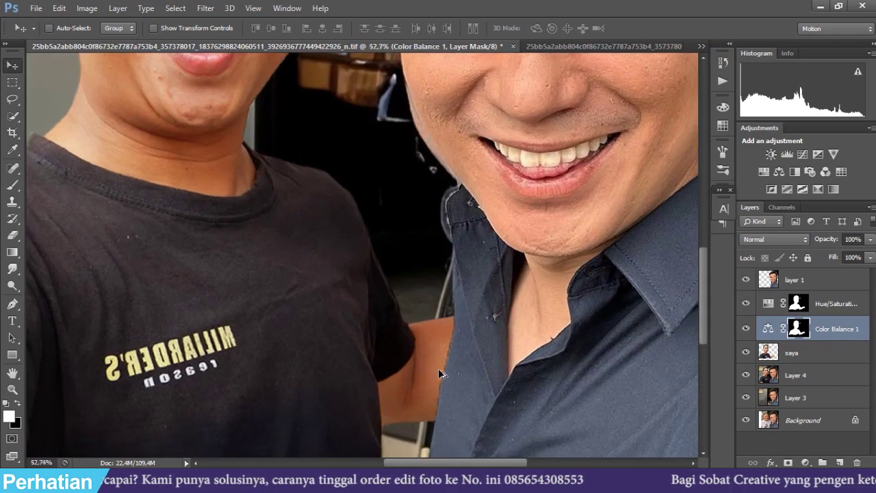
pyautogui.scroll(-2, 438, 370)
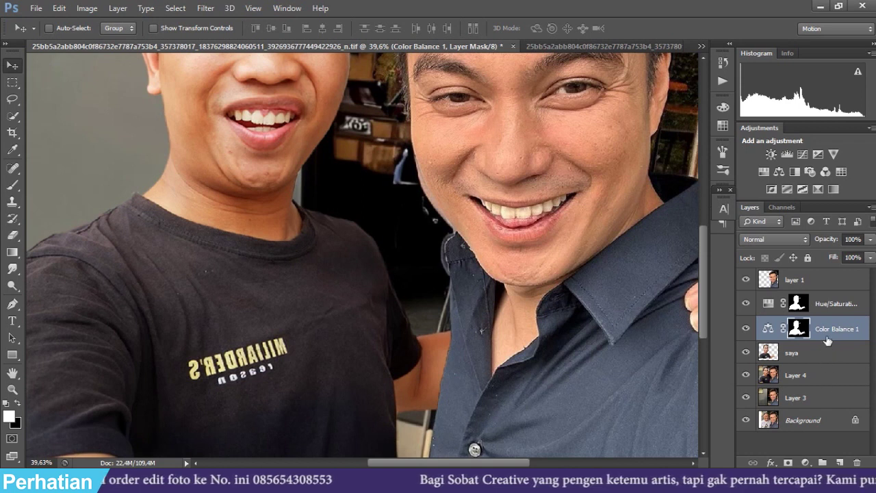
pyautogui.click(836, 306)
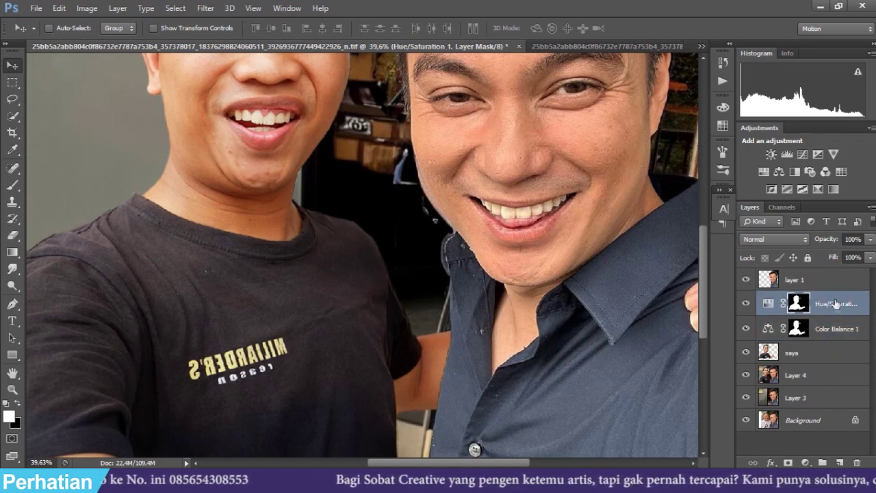
pyautogui.click(840, 463)
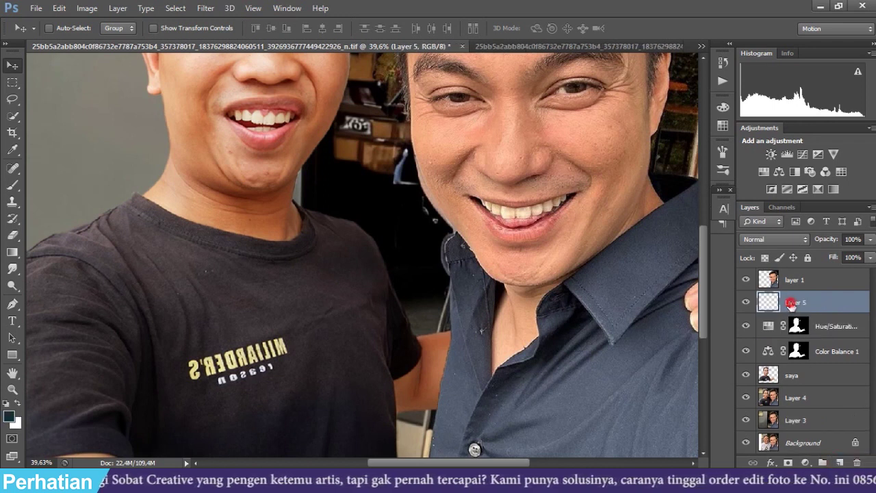
pyautogui.doubleClick(791, 303)
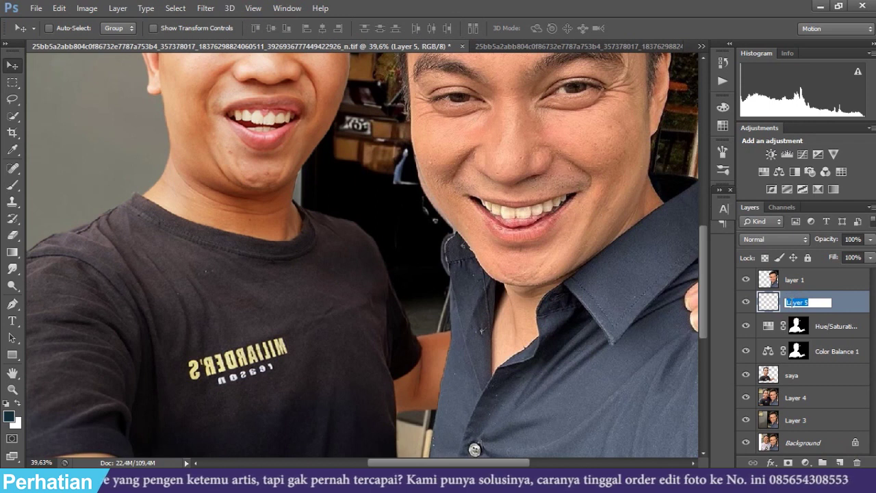
pyautogui.write('bayangan')
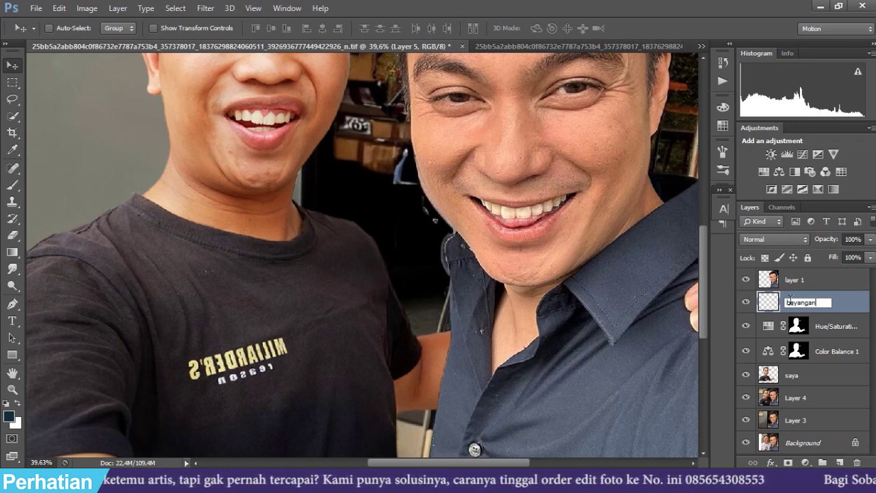
pyautogui.press('Return')
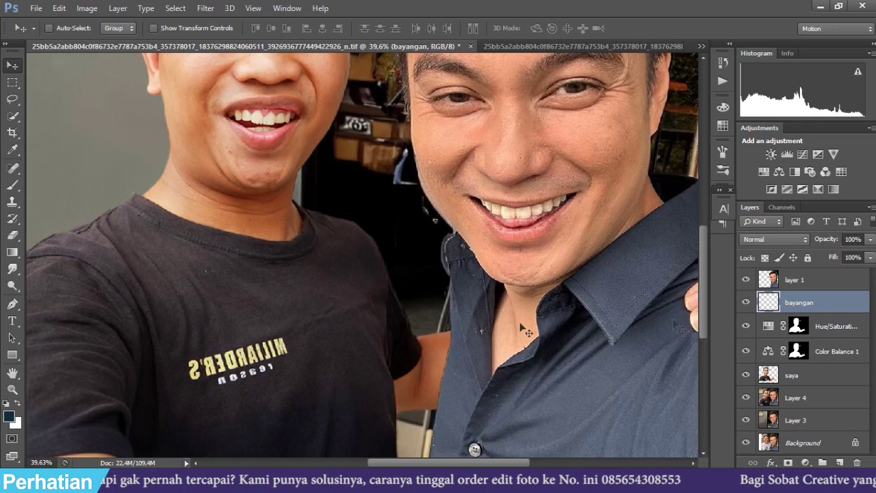
# Set the foreground colour to black (000000) and the Brush opacity to 9%
pyautogui.click(8, 418)
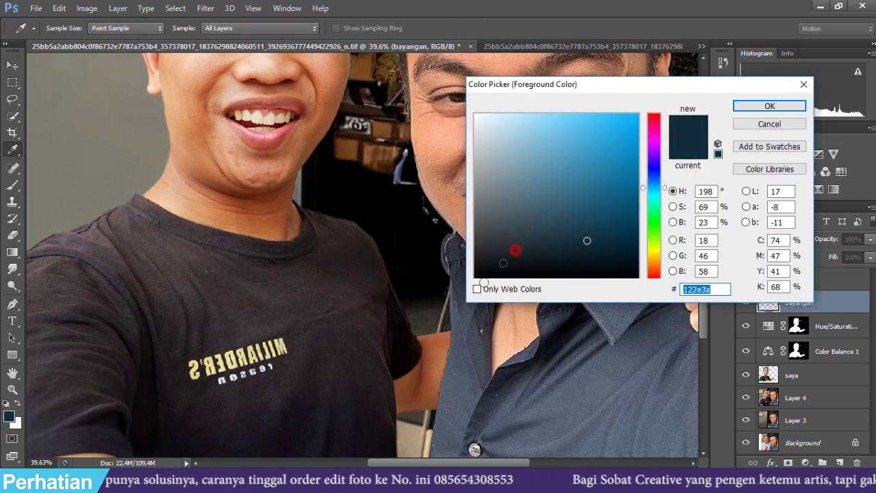
pyautogui.moveTo(504, 263); pyautogui.dragTo(475, 277)
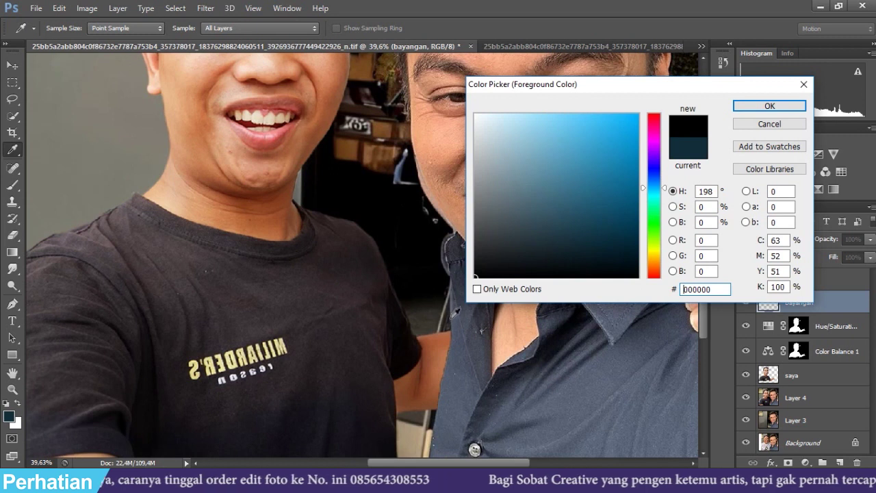
pyautogui.click(753, 107)
pyautogui.press('v')
pyautogui.press('b')
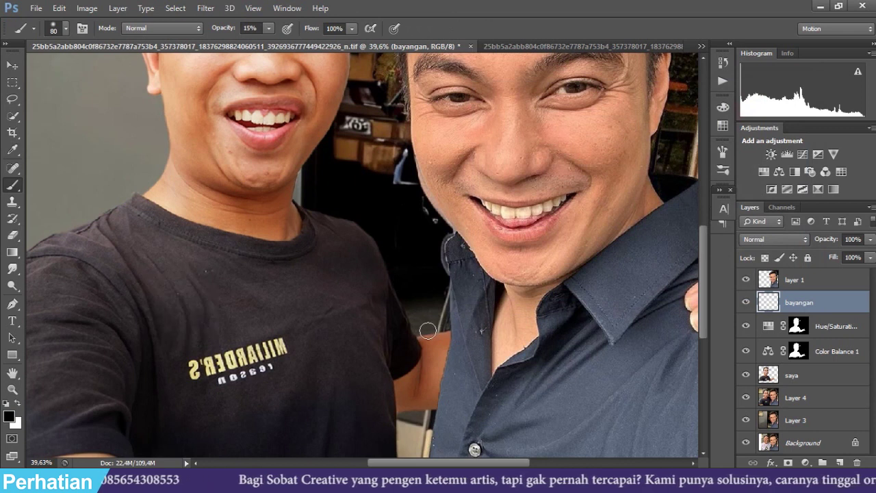
pyautogui.click(267, 28)
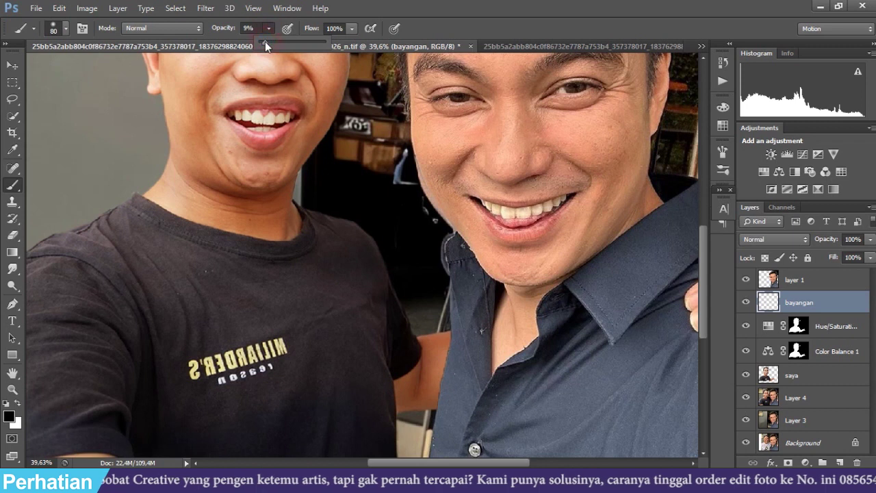
pyautogui.click(521, 4)
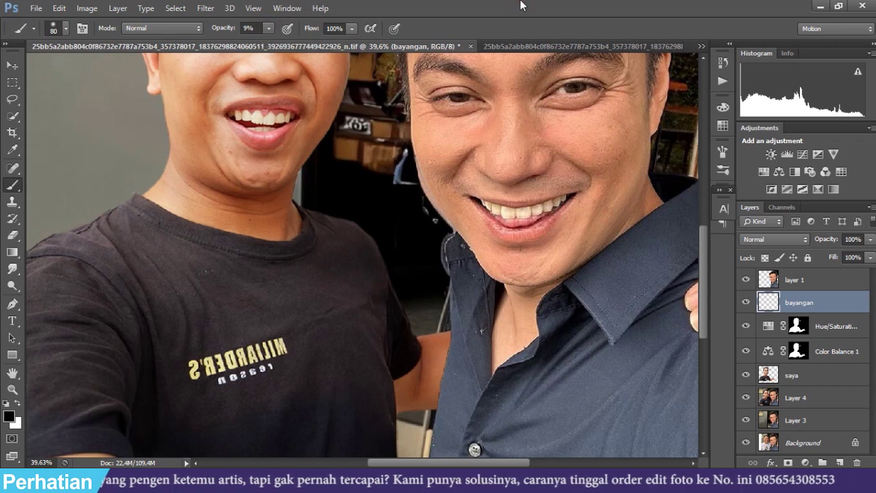
# Brush a faint black shadow on the bayangan layer over the arm where it meets the edge of the blue shirt
pyautogui.rightClick(453, 360)
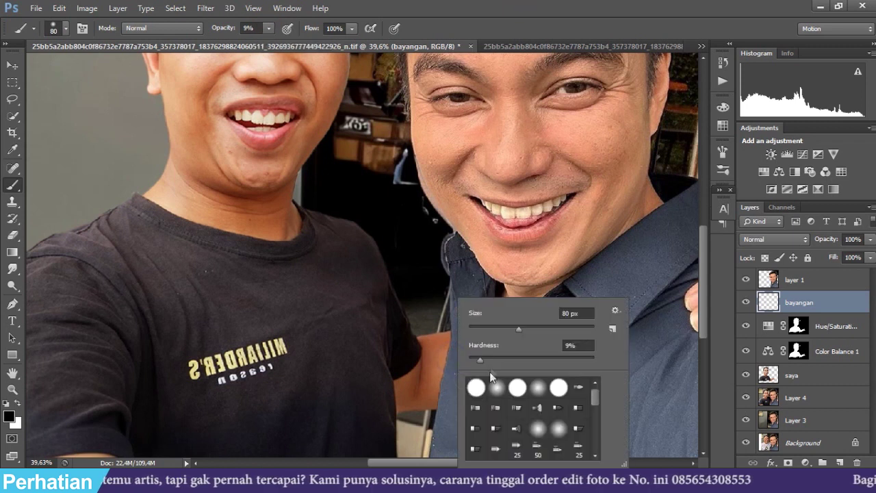
pyautogui.click(595, 5)
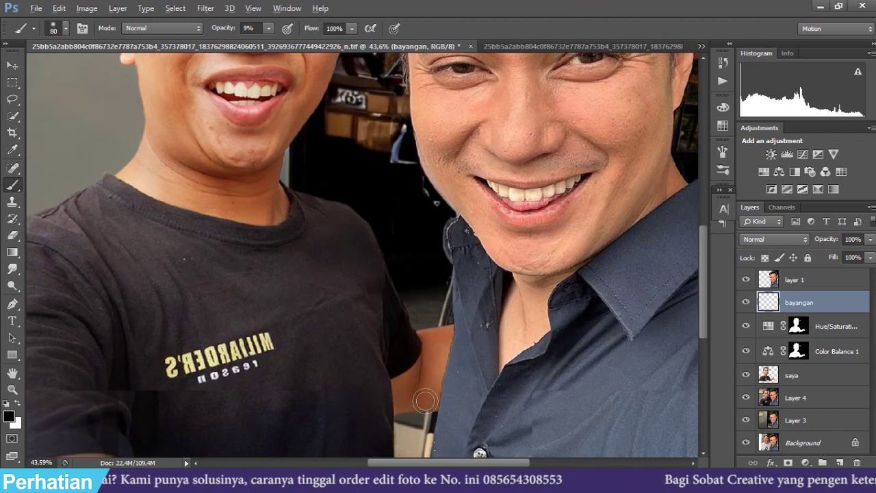
pyautogui.scroll(3, 425, 400)
pyautogui.click(473, 312)
pyautogui.moveTo(451, 417)
pyautogui.mouseDown()
pyautogui.moveTo(471, 323)
pyautogui.moveTo(453, 414)
pyautogui.mouseUp()
pyautogui.moveTo(473, 308)
pyautogui.mouseDown()
pyautogui.moveTo(444, 445)
pyautogui.moveTo(467, 352)
pyautogui.mouseUp()
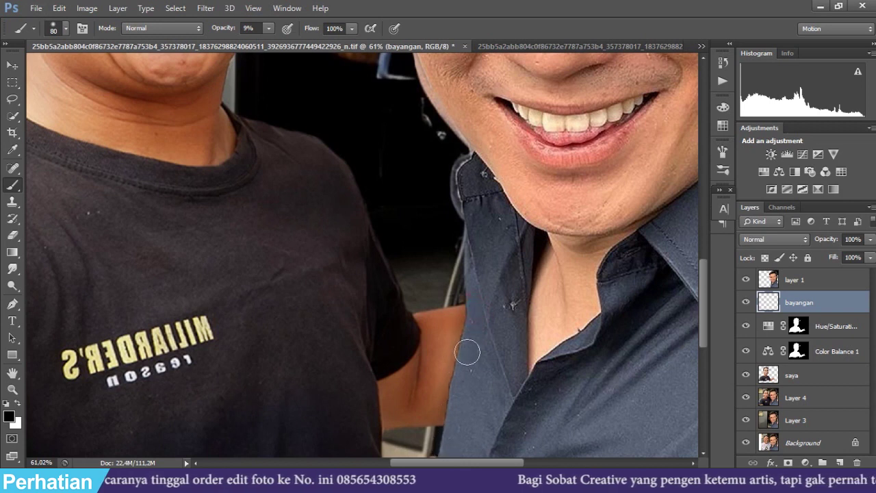
# Compare the arm area with the bayangan layer hidden and shown, and check the shadow close up and zoomed out
pyautogui.click(747, 302)
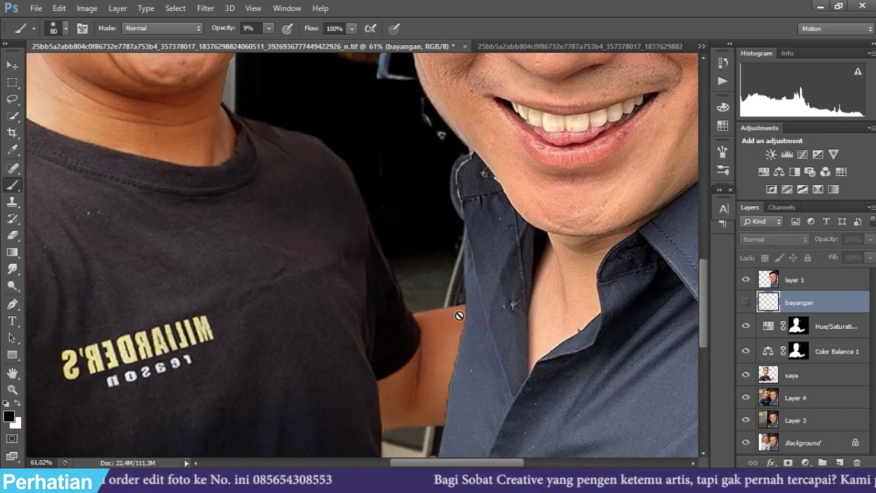
pyautogui.click(746, 303)
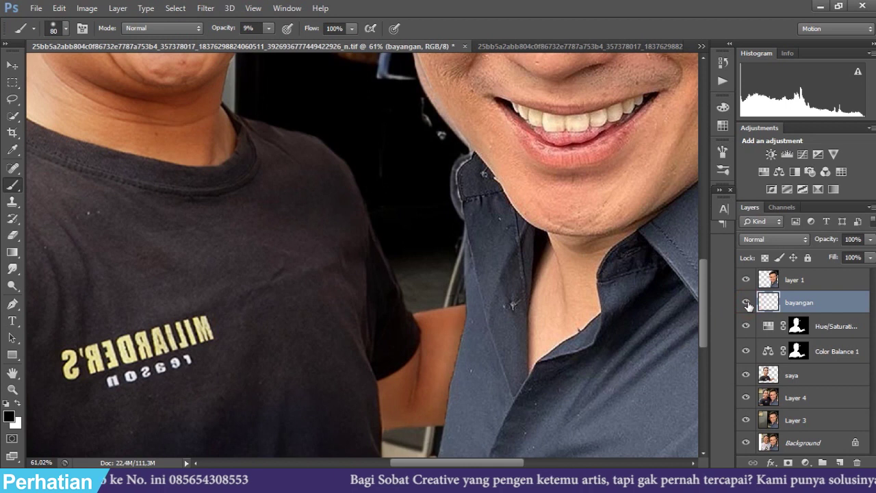
pyautogui.scroll(-2, 369, 419)
pyautogui.scroll(-2, 404, 390)
pyautogui.scroll(-2, 439, 362)
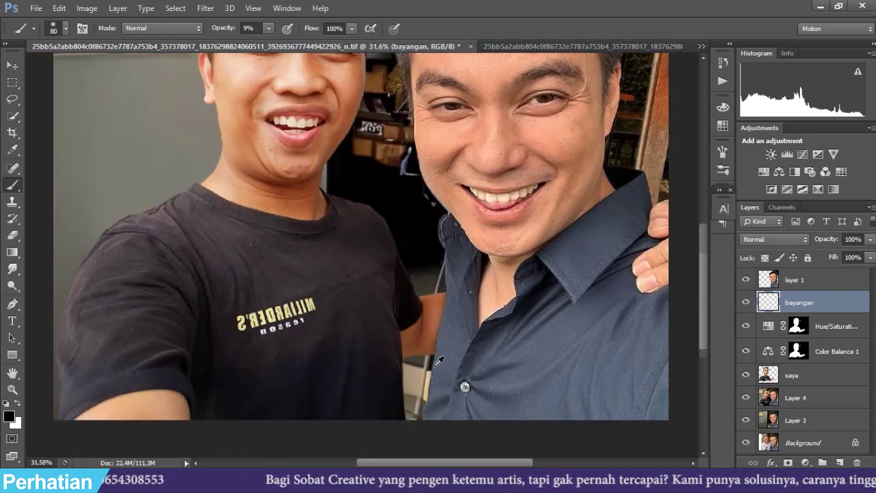
pyautogui.scroll(-2, 439, 363)
pyautogui.scroll(3, 633, 389)
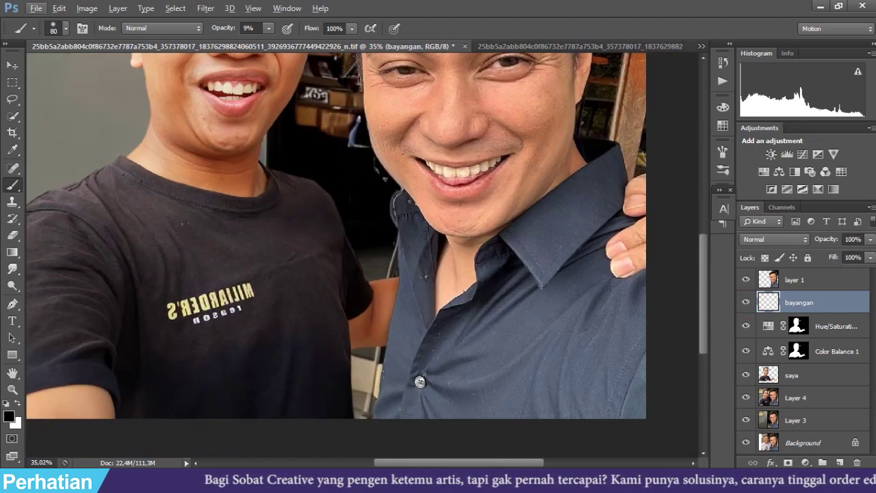
# Create a new empty layer above layer 1 and name it byangan 2
pyautogui.click(820, 280)
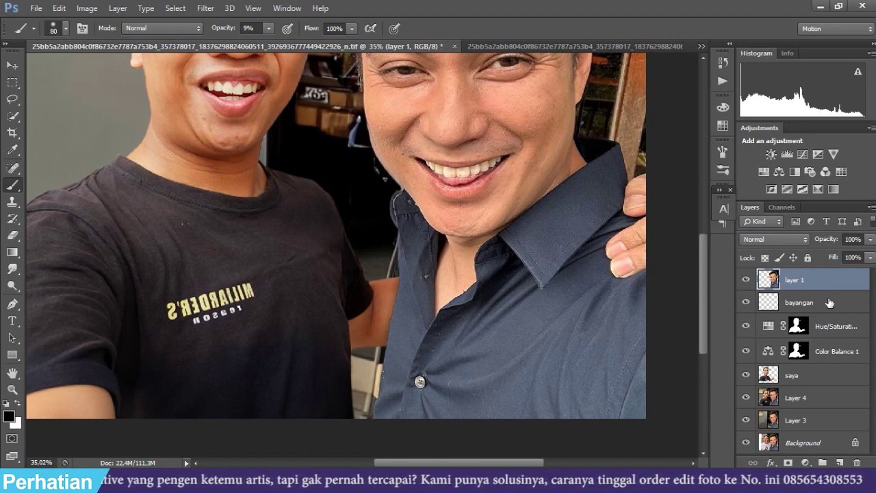
pyautogui.click(841, 464)
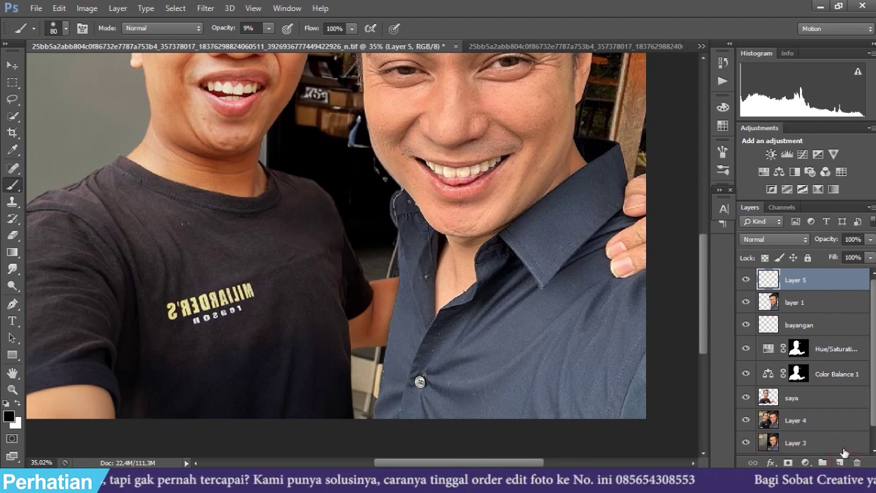
pyautogui.doubleClick(796, 280)
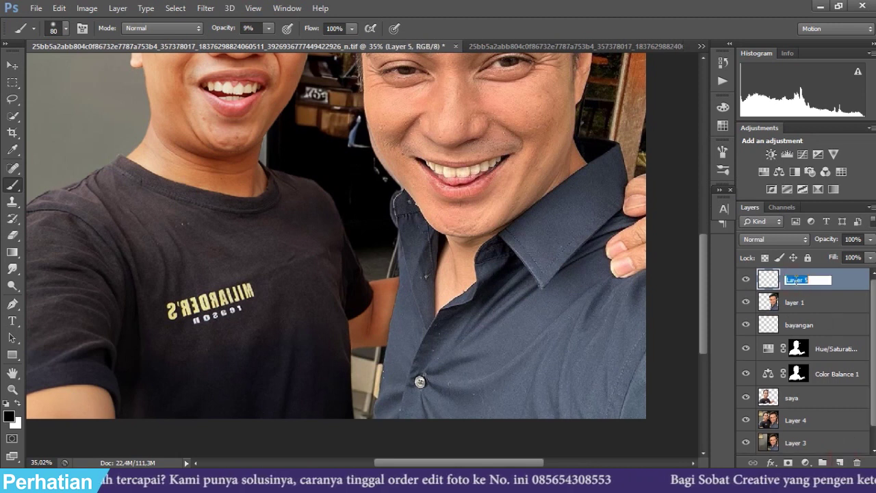
pyautogui.write('bayangan 2')
pyautogui.press('Return')
# Load layer 1's outline as a selection, brush a faint shadow along the blue shirt's edge beside the arm, and deselect
pyautogui.scroll(4, 390, 219)
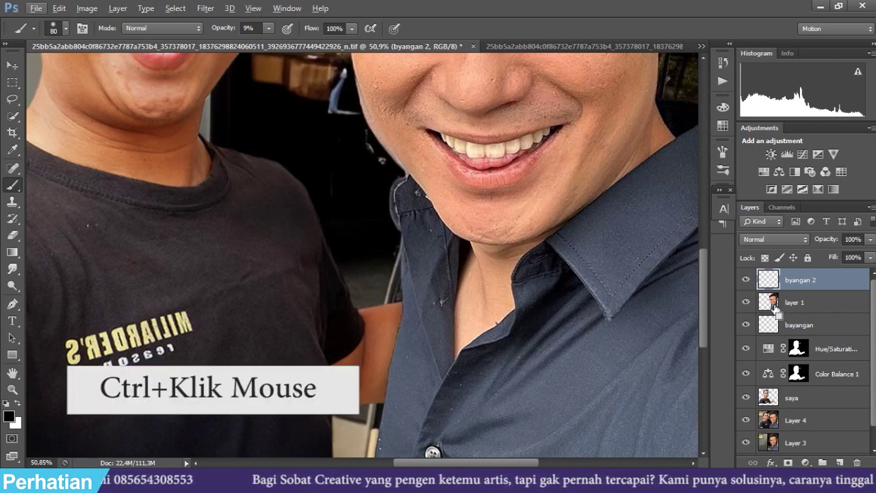
pyautogui.keyDown('ctrl'); pyautogui.click(770, 302); pyautogui.keyUp('ctrl')
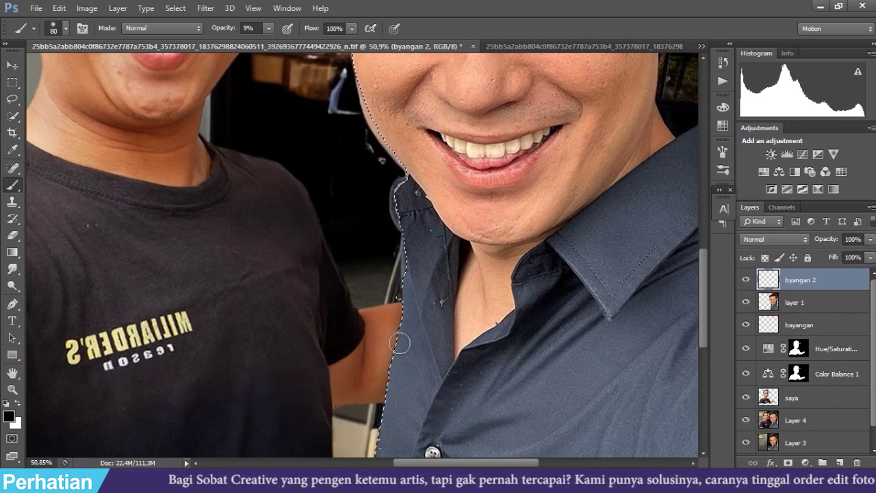
pyautogui.moveTo(405, 303); pyautogui.dragTo(386, 417)
pyautogui.moveTo(411, 309); pyautogui.dragTo(389, 419)
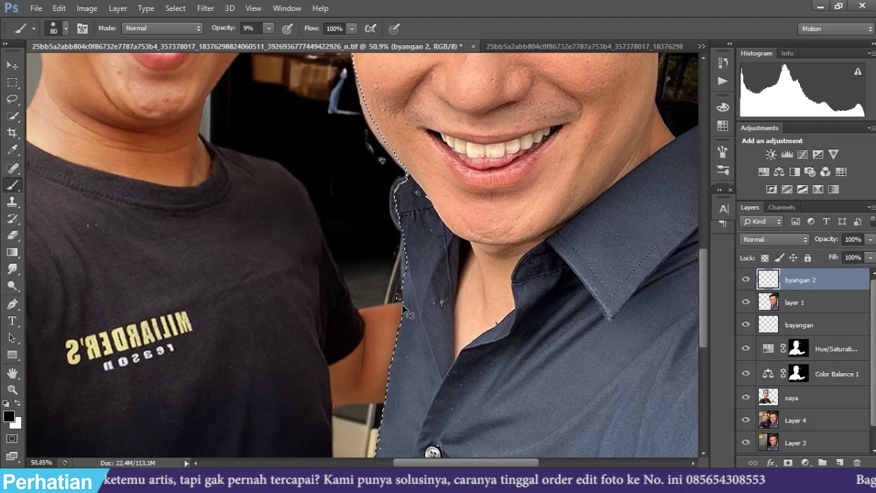
pyautogui.hotkey('ctrl', 'd')
pyautogui.scroll(-7, 402, 345)
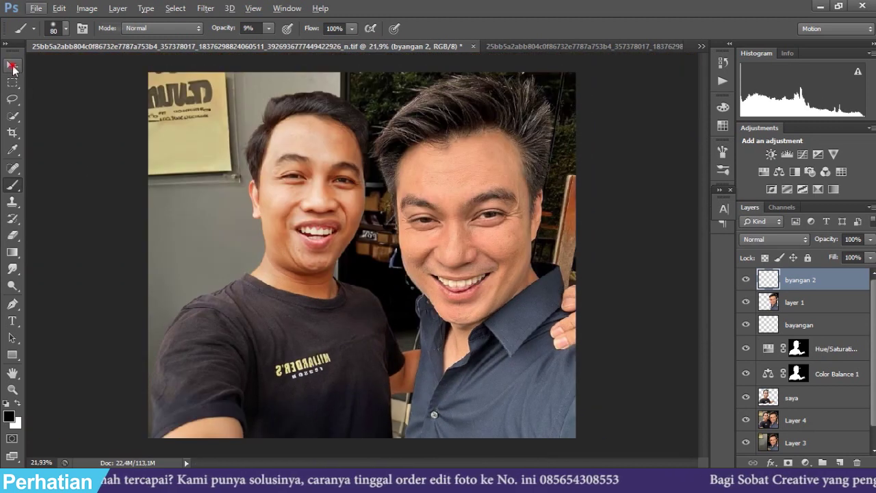
# Add a Color Balance adjustment above all layers, with midtones at Cyan-Red +13 and Yellow-Blue -10
pyautogui.click(13, 65)
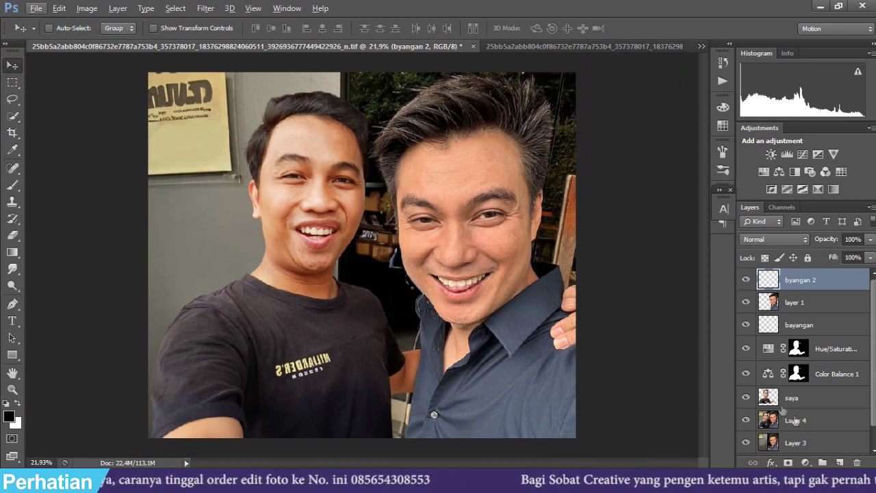
pyautogui.click(806, 463)
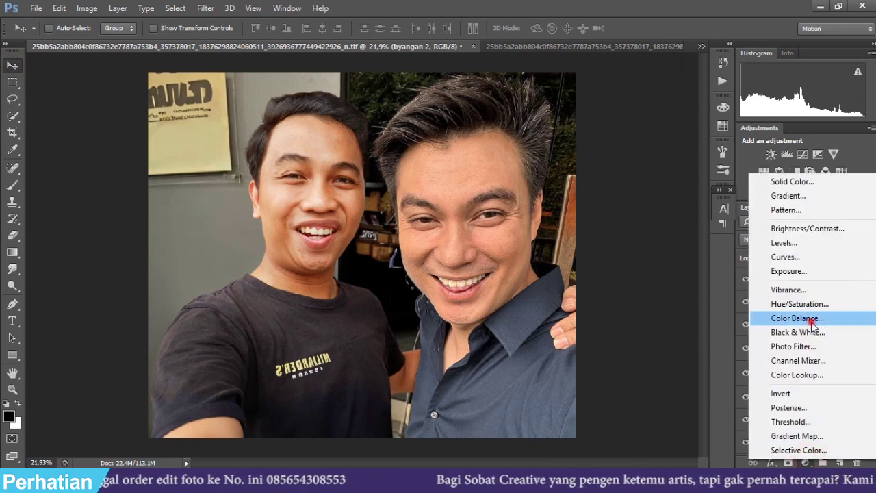
pyautogui.click(812, 322)
pyautogui.moveTo(617, 134); pyautogui.dragTo(629, 133)
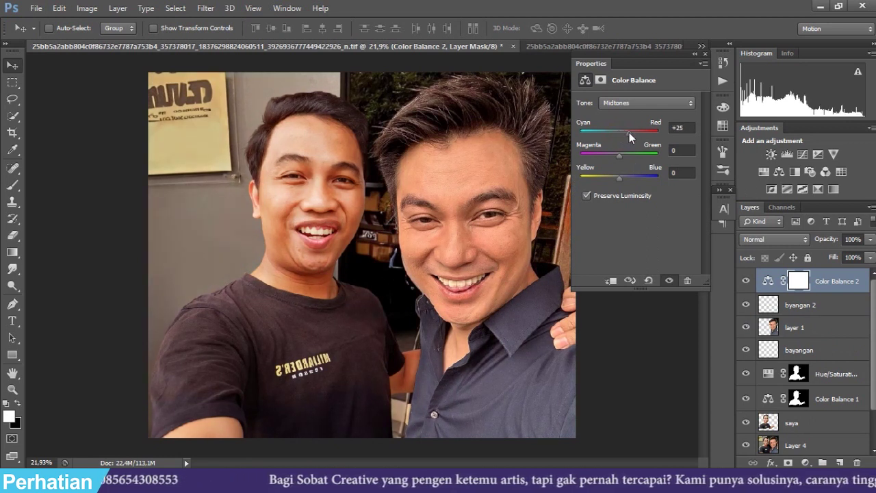
pyautogui.moveTo(629, 133)
pyautogui.mouseDown()
pyautogui.moveTo(617, 133)
pyautogui.moveTo(634, 134)
pyautogui.mouseUp()
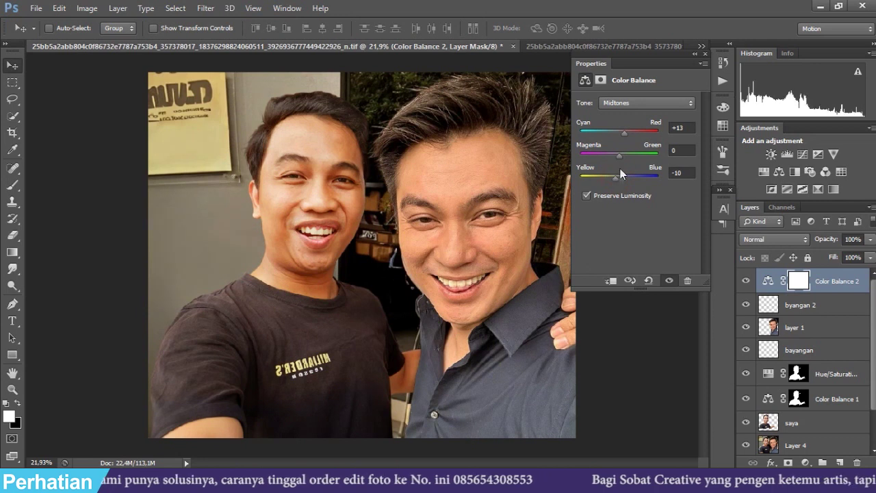
pyautogui.click(702, 53)
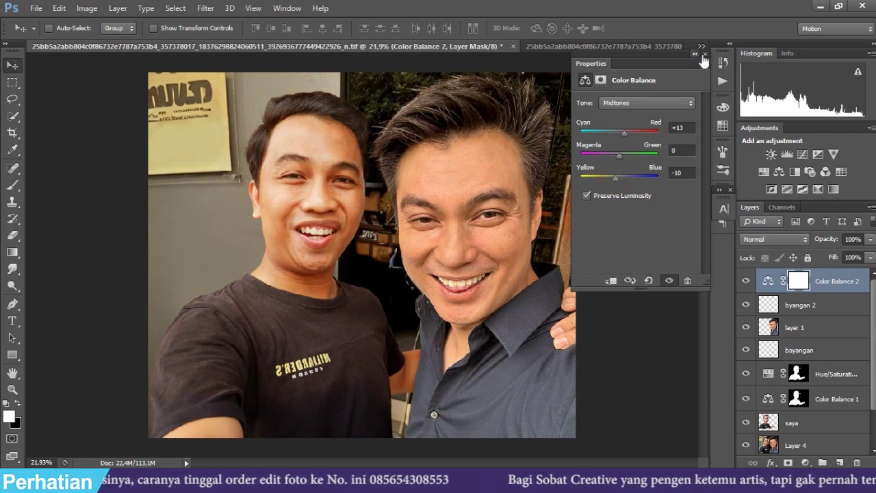
# Examine the whole composite at several magnifications to judge the blended colours, edges and shadows of both men
pyautogui.scroll(-3, 460, 342)
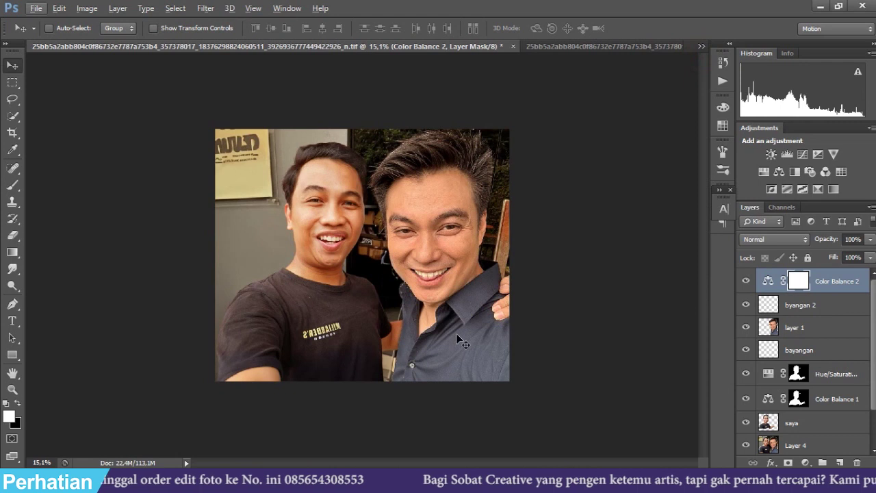
pyautogui.scroll(2, 492, 358)
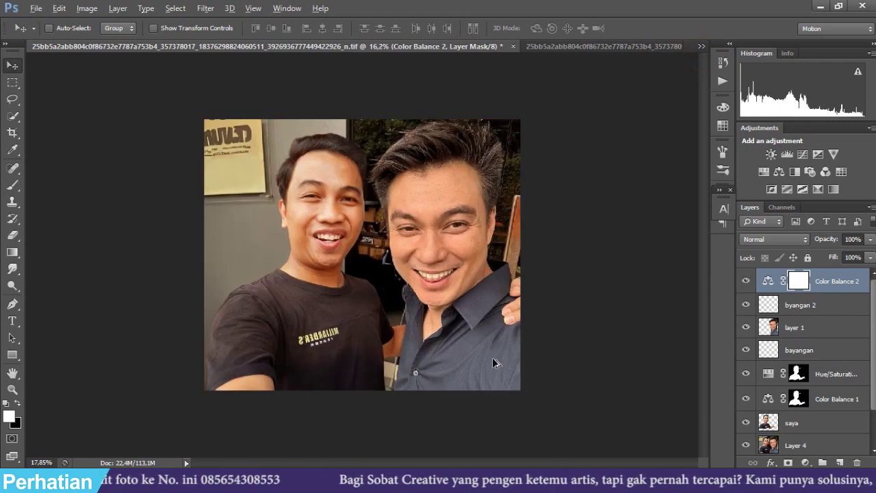
pyautogui.scroll(3, 491, 260)
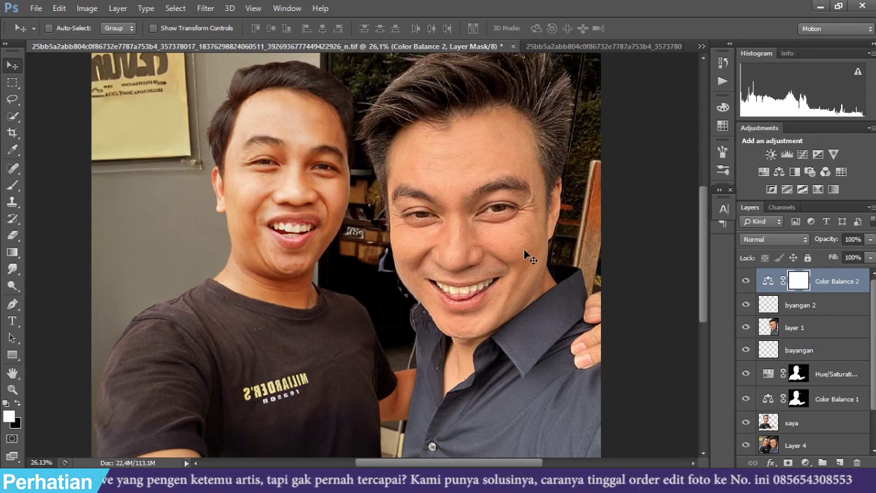
pyautogui.scroll(-2, 527, 255)
pyautogui.scroll(3, 592, 327)
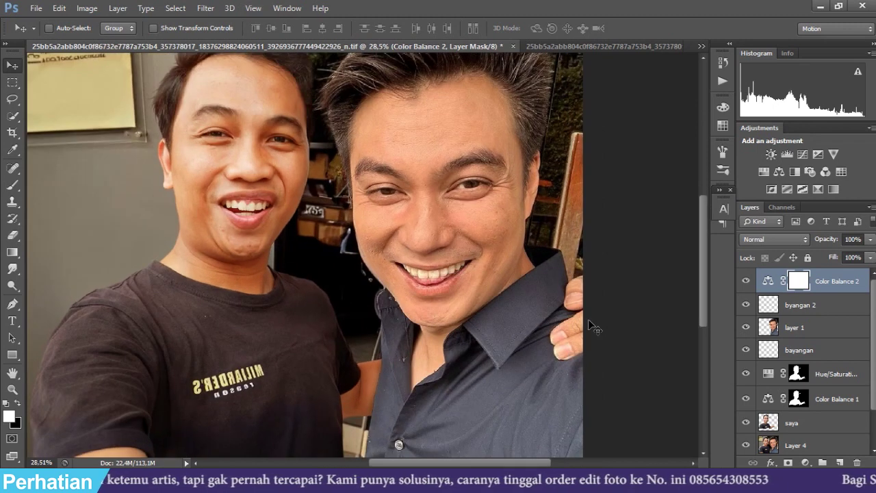
pyautogui.scroll(-3, 590, 319)
pyautogui.scroll(2, 587, 315)
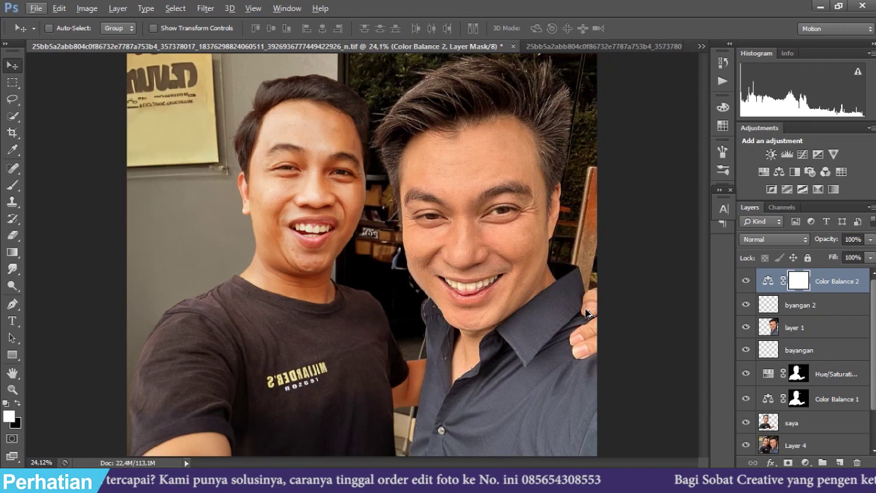
pyautogui.scroll(-1, 584, 307)
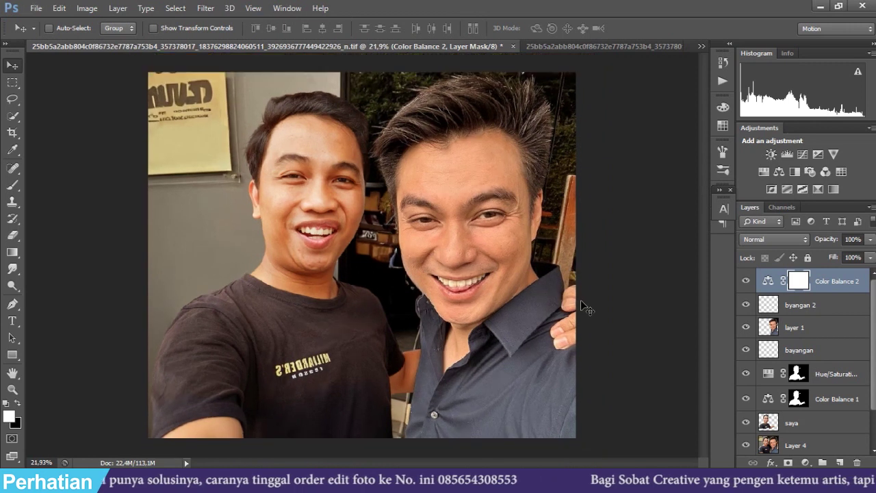